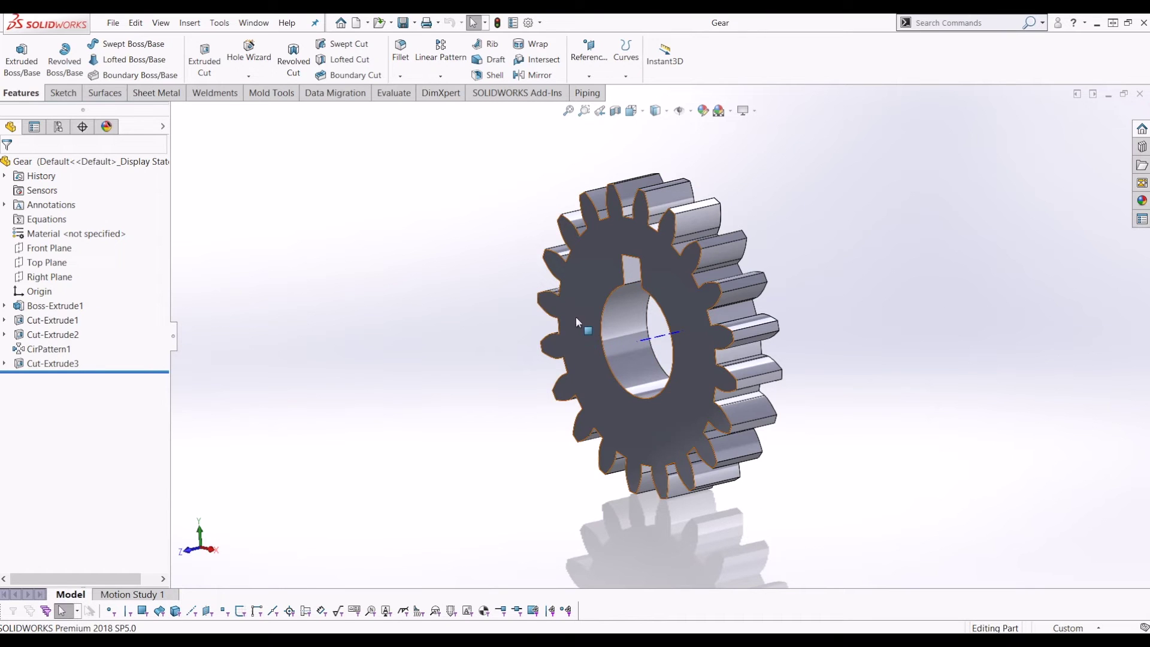
# Step: Orbit and zoom the gear to inspect it from several angles
pyautogui.moveTo(576, 318)
pyautogui.mouseDown(button='middle')
pyautogui.moveTo(700, 293)
pyautogui.moveTo(786, 318)
pyautogui.moveTo(776, 336)
pyautogui.moveTo(650, 311)
pyautogui.moveTo(565, 328)
pyautogui.mouseUp(button='middle')
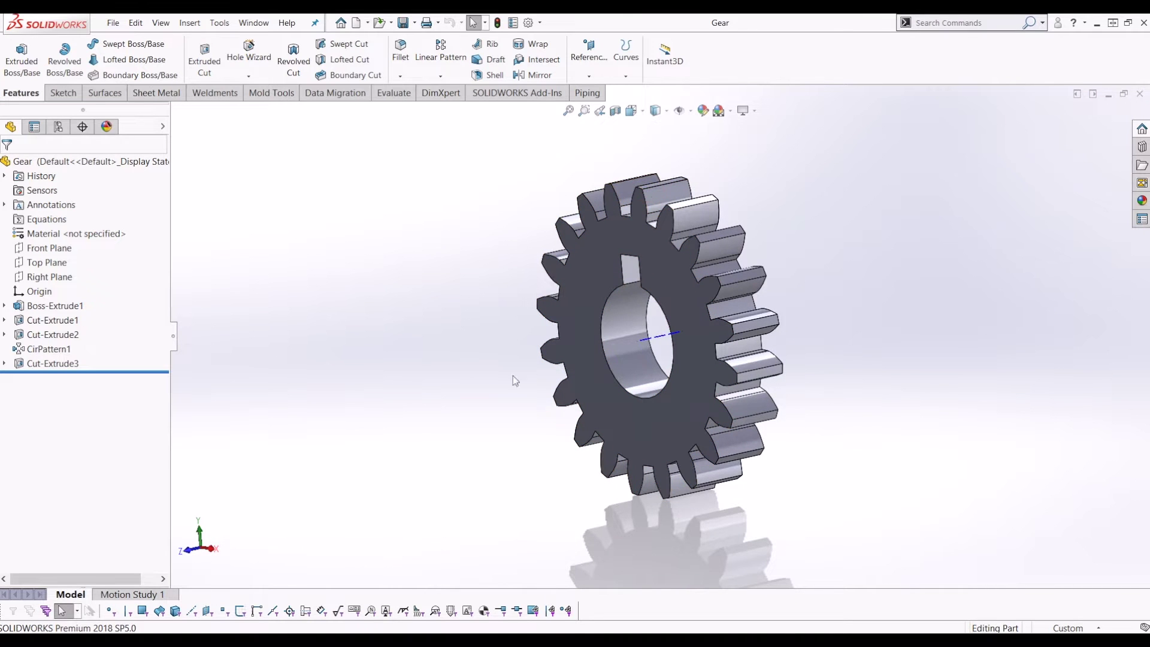
pyautogui.moveTo(617, 293); pyautogui.dragTo(634, 227, button='middle')
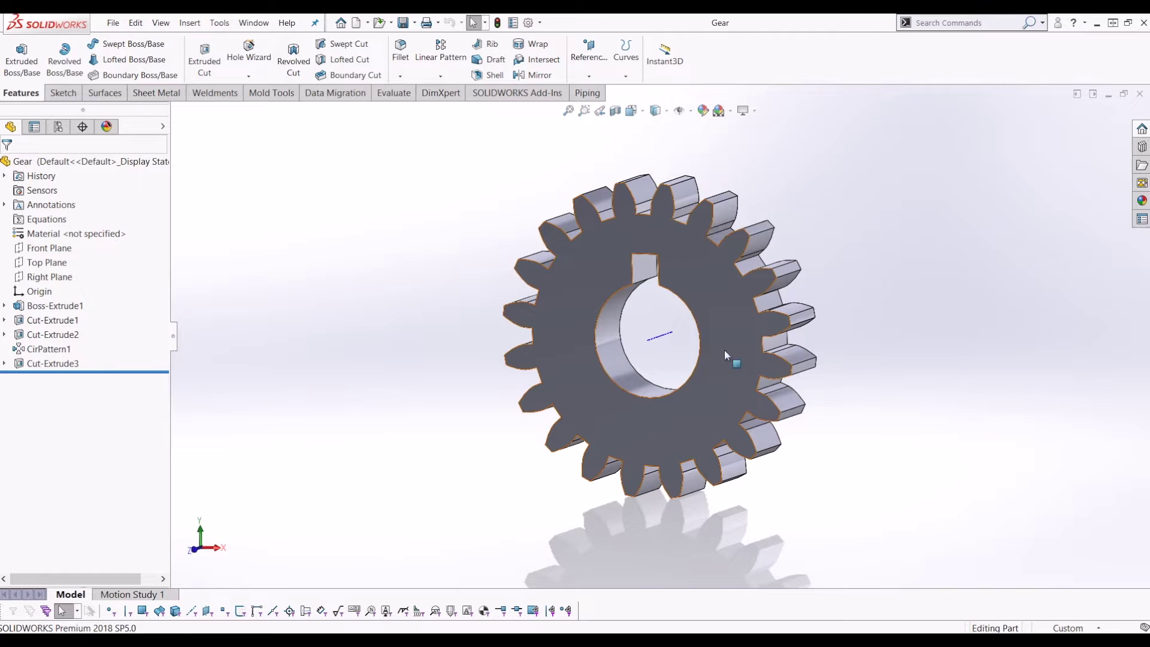
pyautogui.moveTo(728, 236); pyautogui.dragTo(689, 240, button='middle')
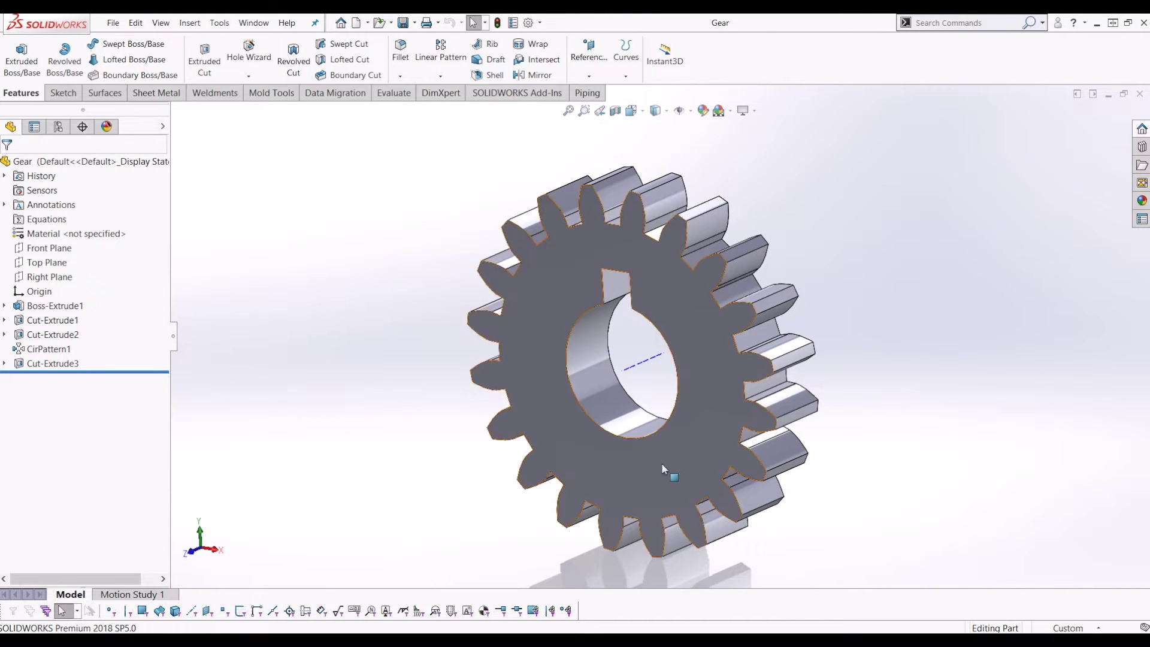
pyautogui.scroll(2, 701, 353)
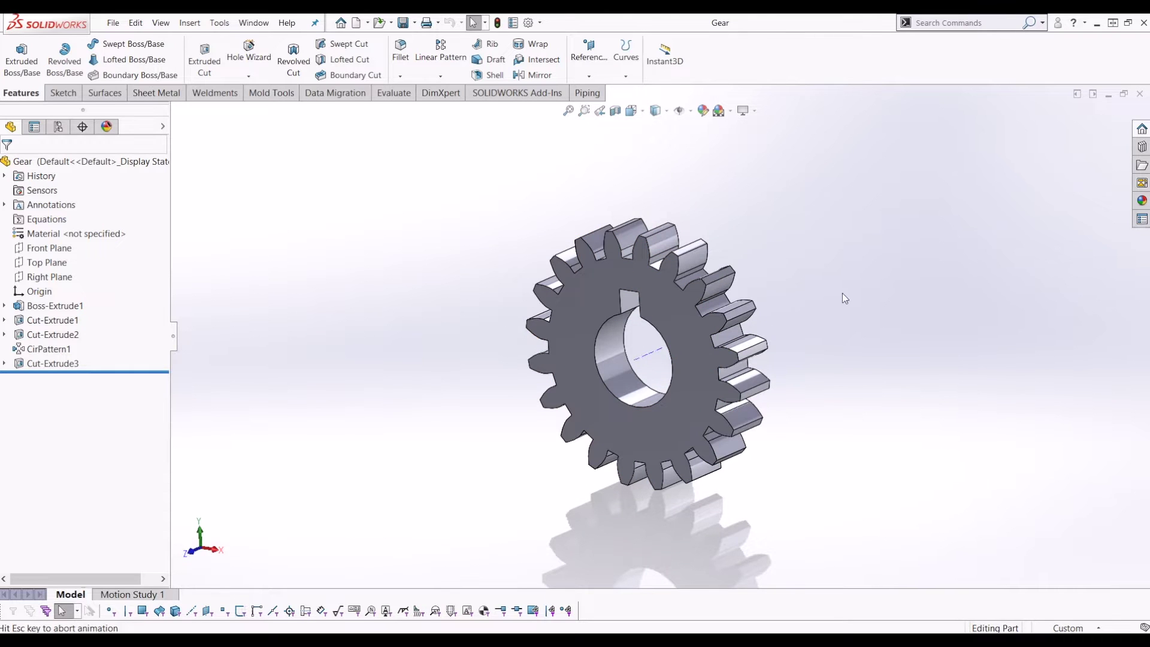
pyautogui.moveTo(840, 293); pyautogui.dragTo(571, 290, button='middle')
pyautogui.scroll(-2, 611, 230)
pyautogui.moveTo(610, 230); pyautogui.dragTo(814, 262, button='middle')
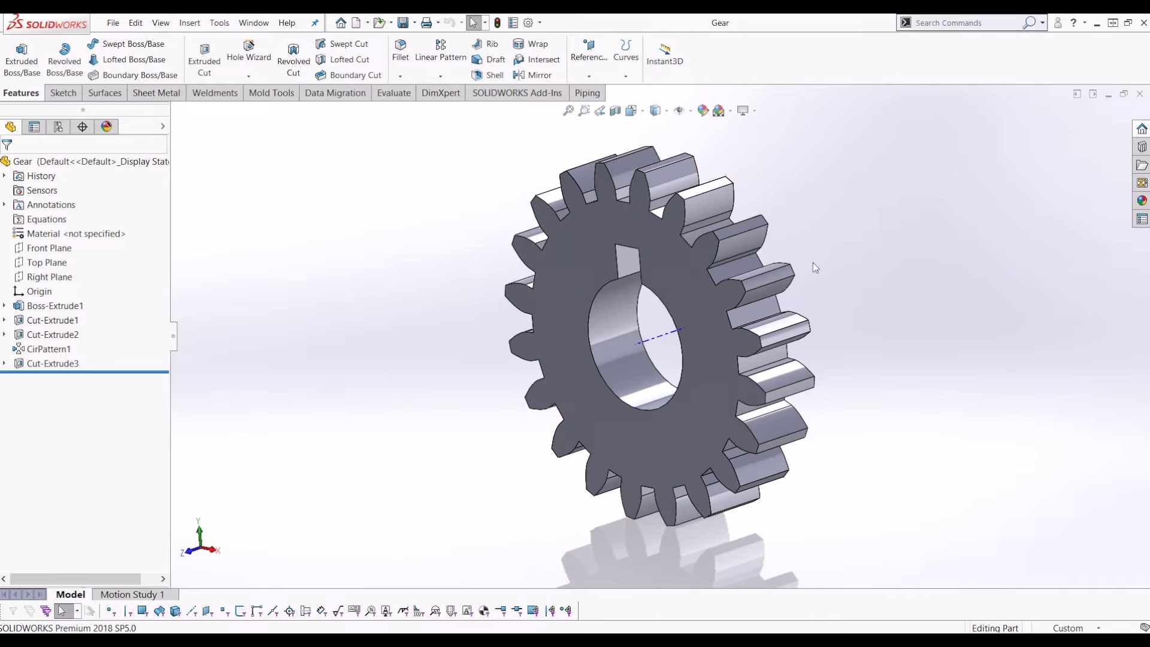
pyautogui.scroll(2, 694, 262)
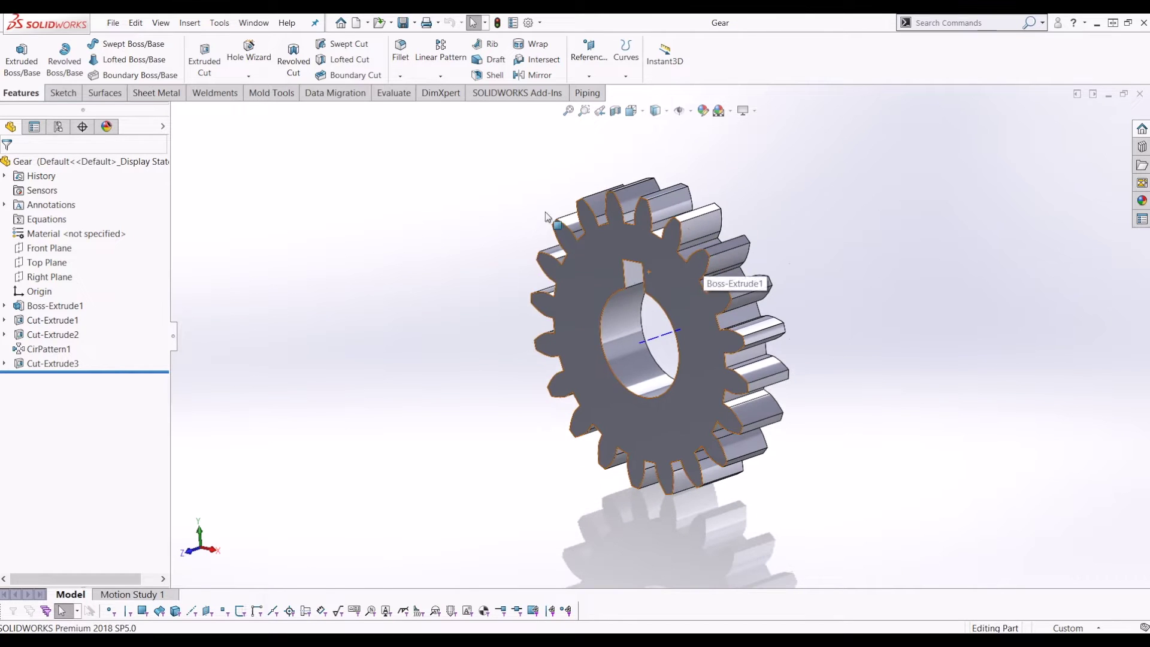
# Step: In the ConfigurationManager, rename the Default configuration to '20 Teeth'
pyautogui.click(58, 128)
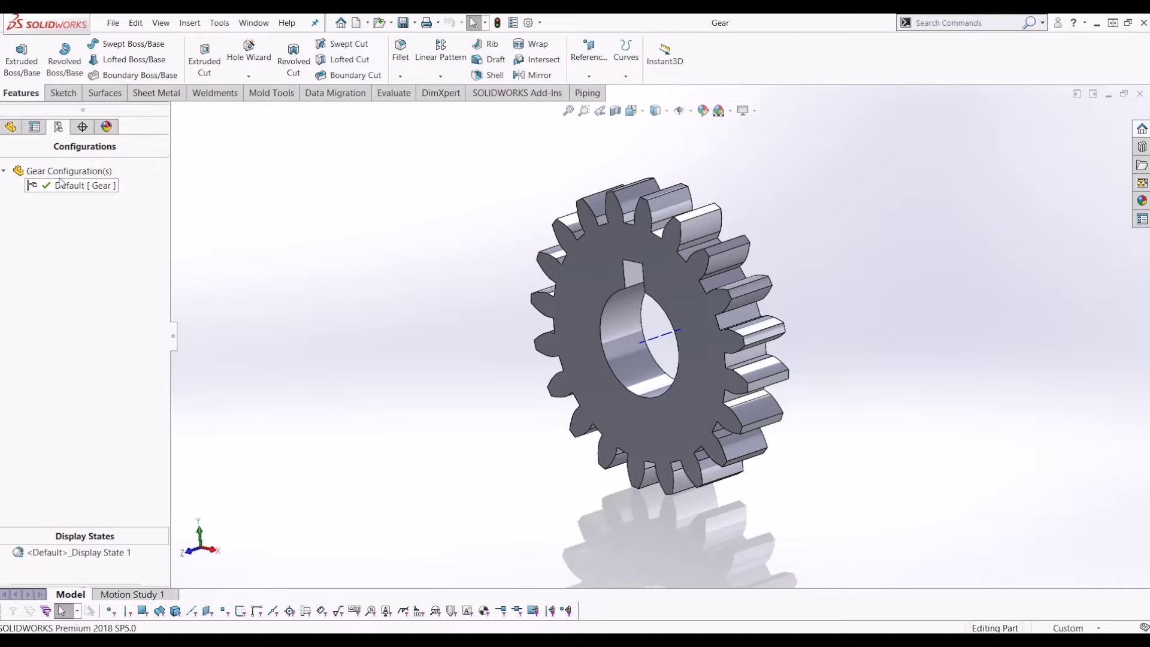
pyautogui.rightClick(90, 189)
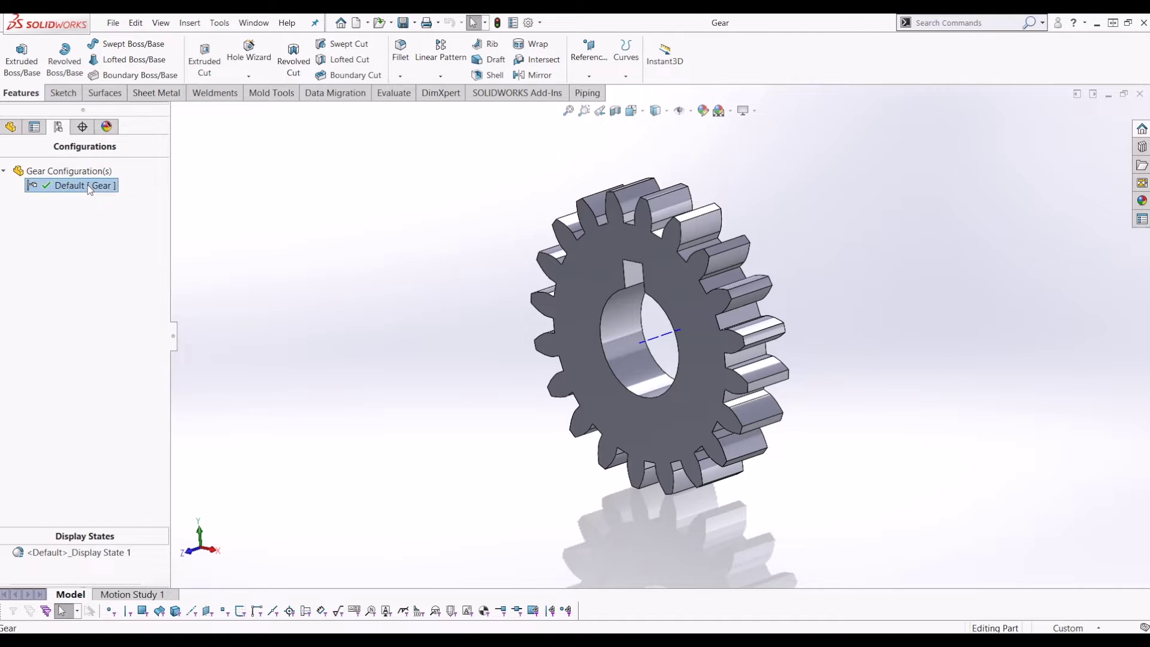
pyautogui.click(76, 196)
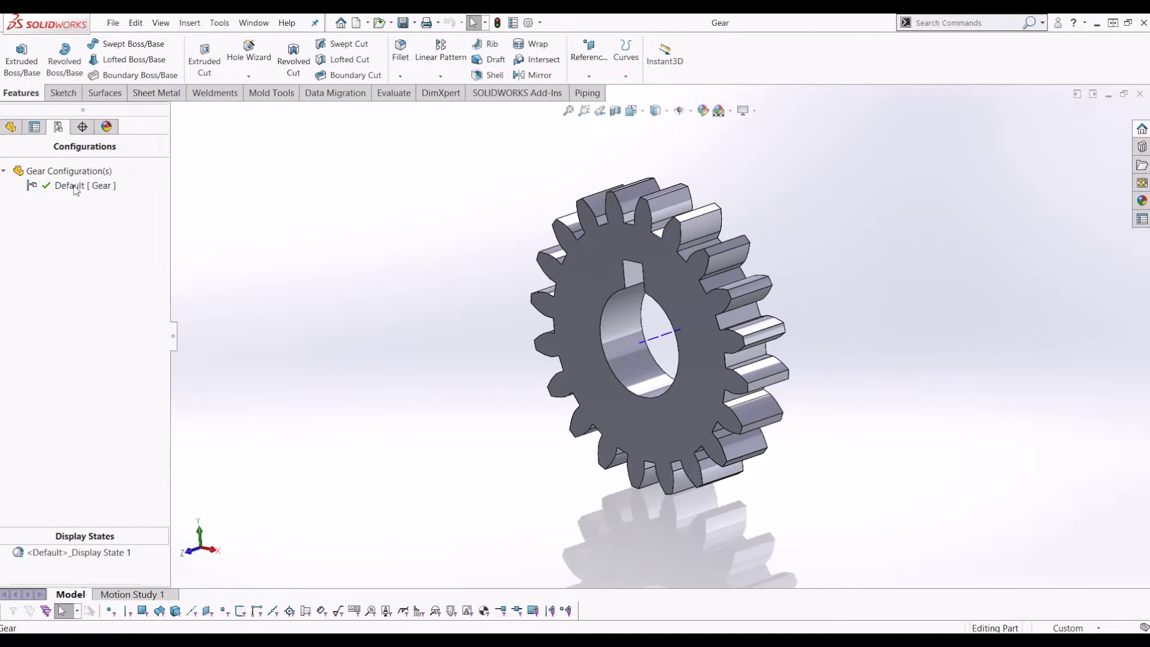
pyautogui.click(62, 190)
pyautogui.click(62, 191)
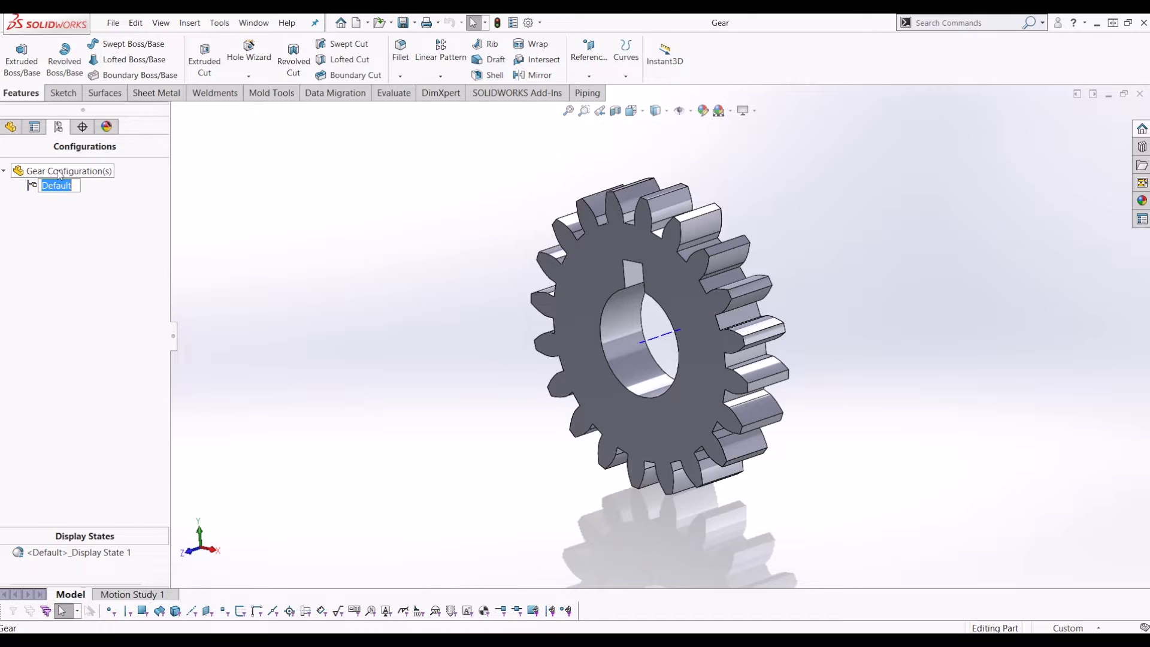
pyautogui.write('"0')
pyautogui.write('2')
pyautogui.write('0 Teeth')
pyautogui.press('Return')
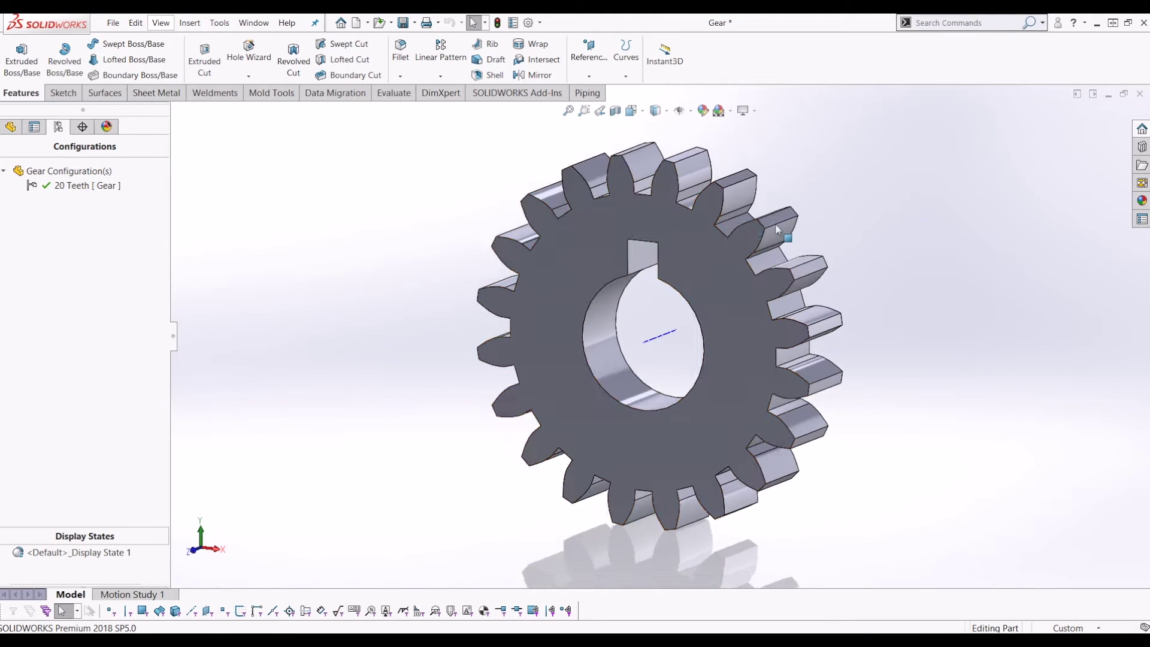
pyautogui.click(192, 25)
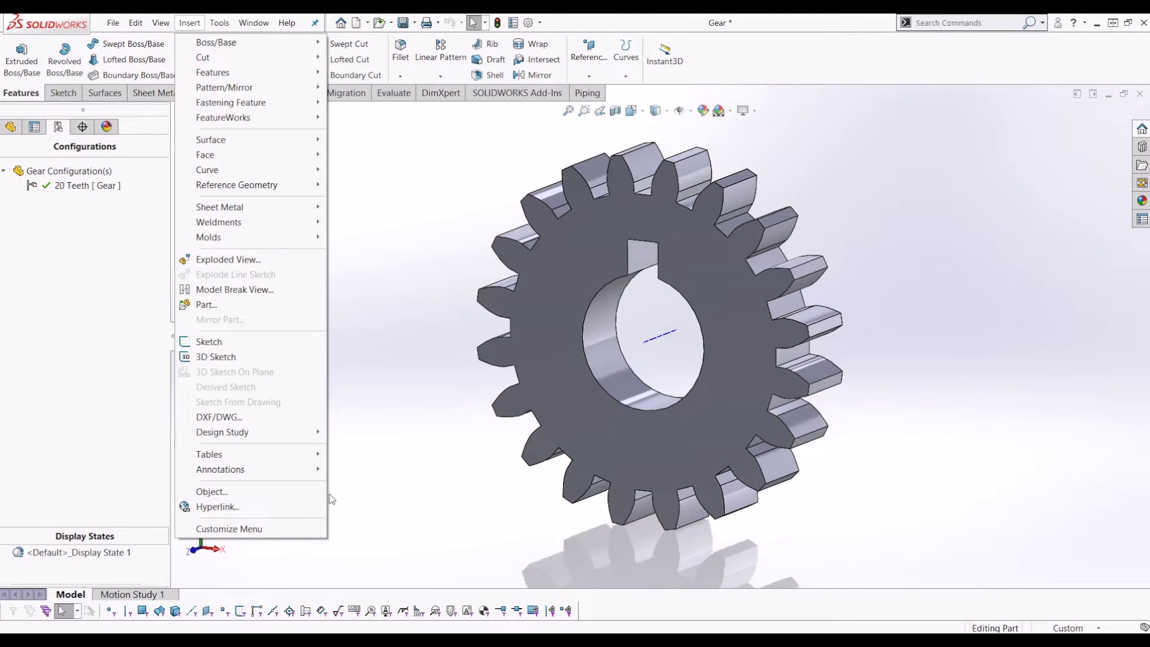
# Step: Insert a design table from Insert > Tables > Design Table, keeping Auto-create
pyautogui.moveTo(300, 459)
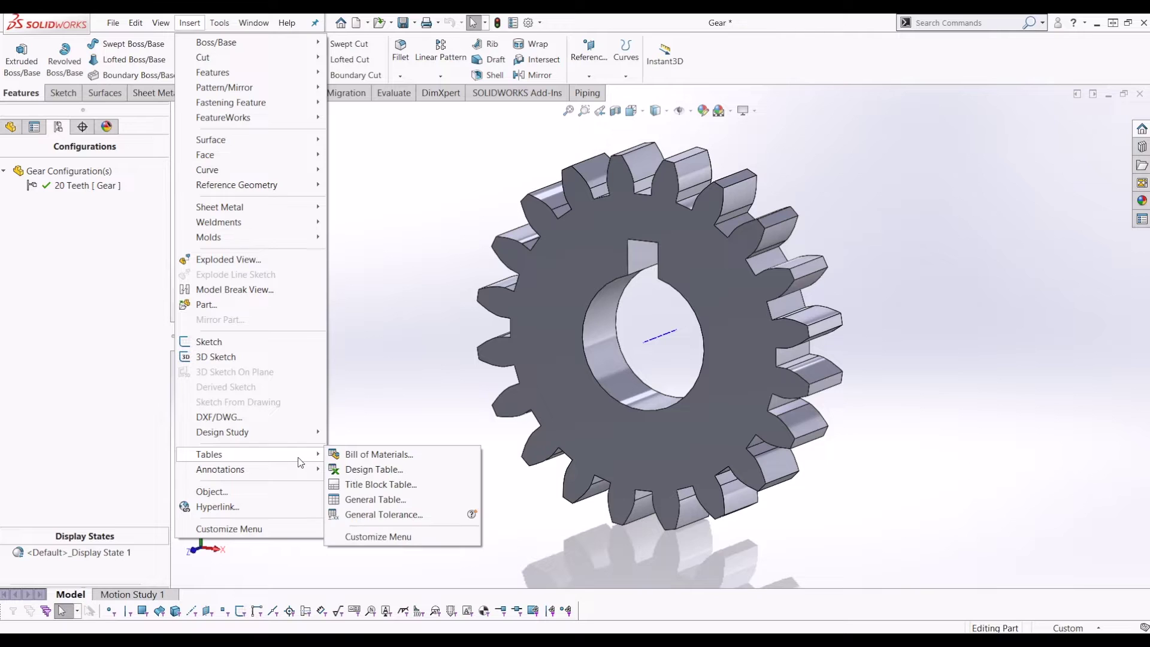
pyautogui.click(390, 472)
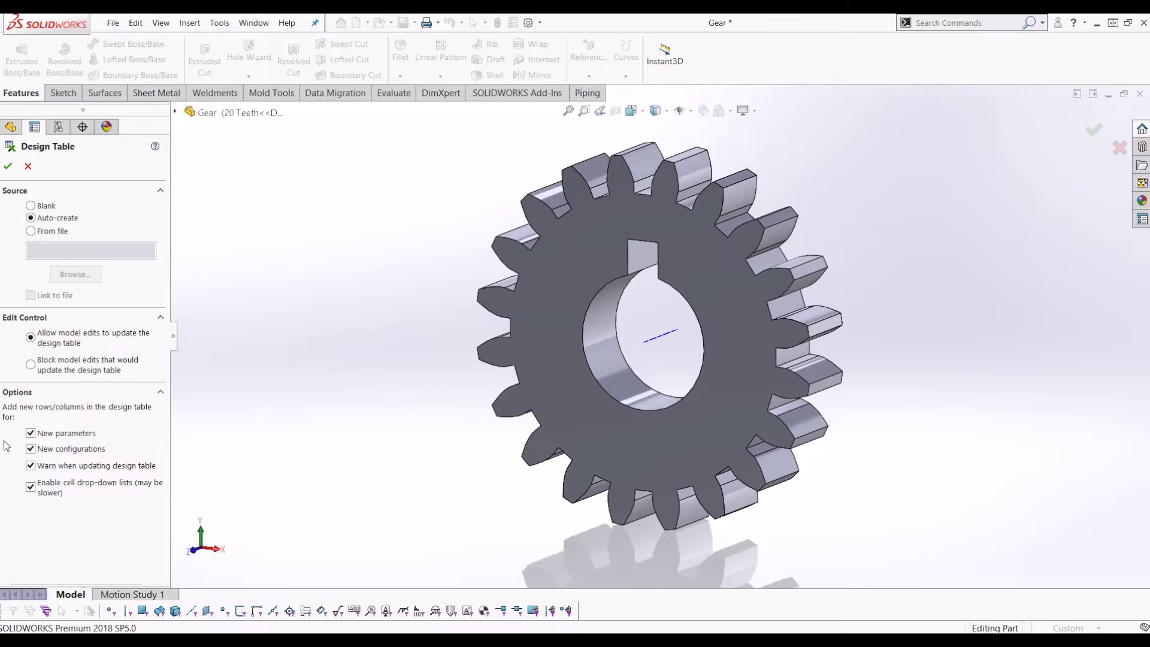
pyautogui.click(8, 166)
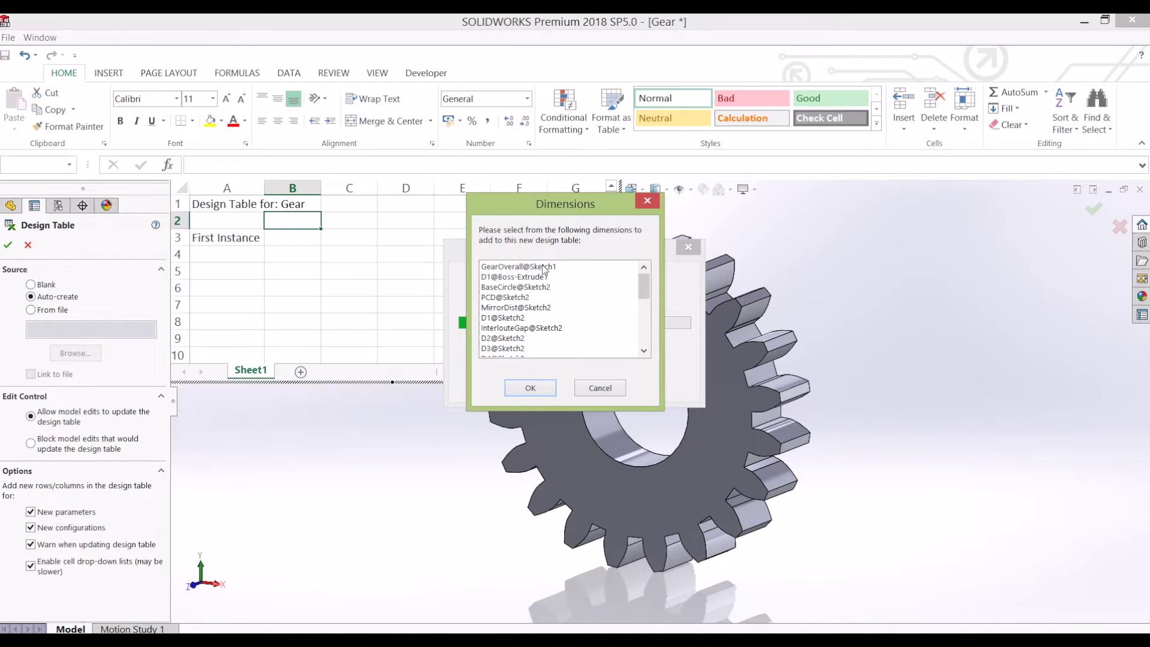
# Step: Choose the GearOverall, BaseCircle, MirrorDist, InterlouteGap and Deddenddum dimensions for the table
pyautogui.moveTo(642, 281)
pyautogui.mouseDown()
pyautogui.moveTo(654, 289)
pyautogui.moveTo(576, 263)
pyautogui.moveTo(534, 267)
pyautogui.mouseUp()
pyautogui.click(504, 268)
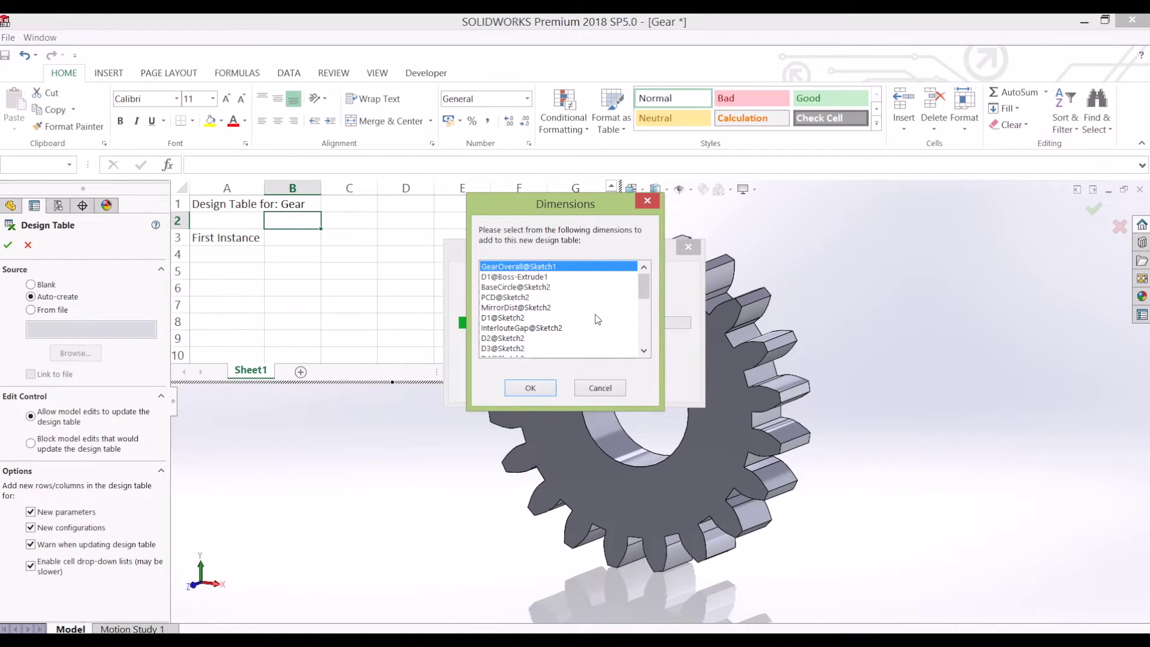
pyautogui.keyDown('ctrl'); pyautogui.click(541, 287); pyautogui.keyUp('ctrl')
pyautogui.keyDown('ctrl'); pyautogui.click(537, 308); pyautogui.keyUp('ctrl')
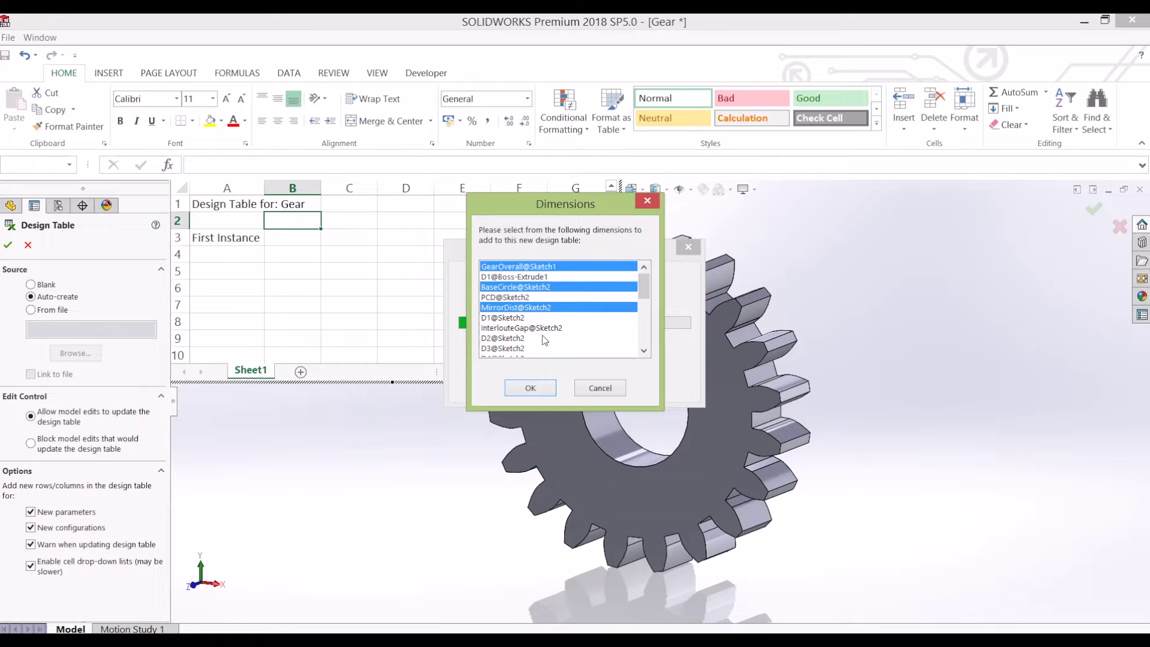
pyautogui.keyDown('ctrl'); pyautogui.click(548, 331); pyautogui.keyUp('ctrl')
pyautogui.moveTo(644, 286); pyautogui.dragTo(640, 333)
pyautogui.keyDown('ctrl'); pyautogui.click(571, 319); pyautogui.keyUp('ctrl')
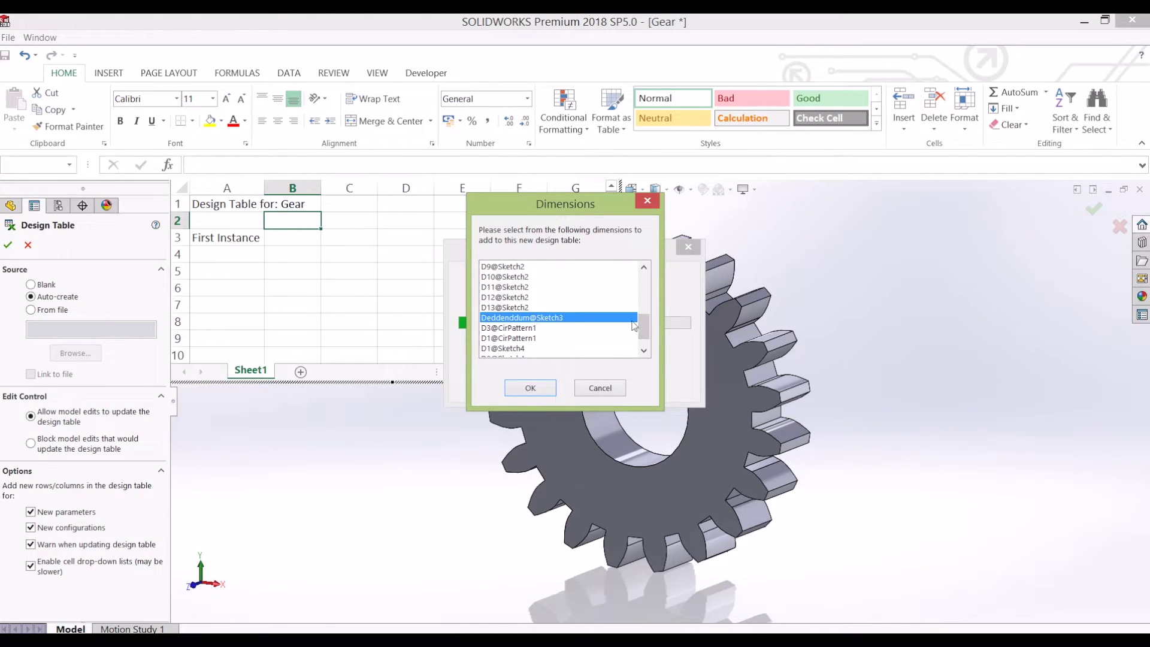
# Step: Add D1@CirPattern1 and PCD@Sketch2, then generate the design table
pyautogui.scroll(-2, 635, 325)
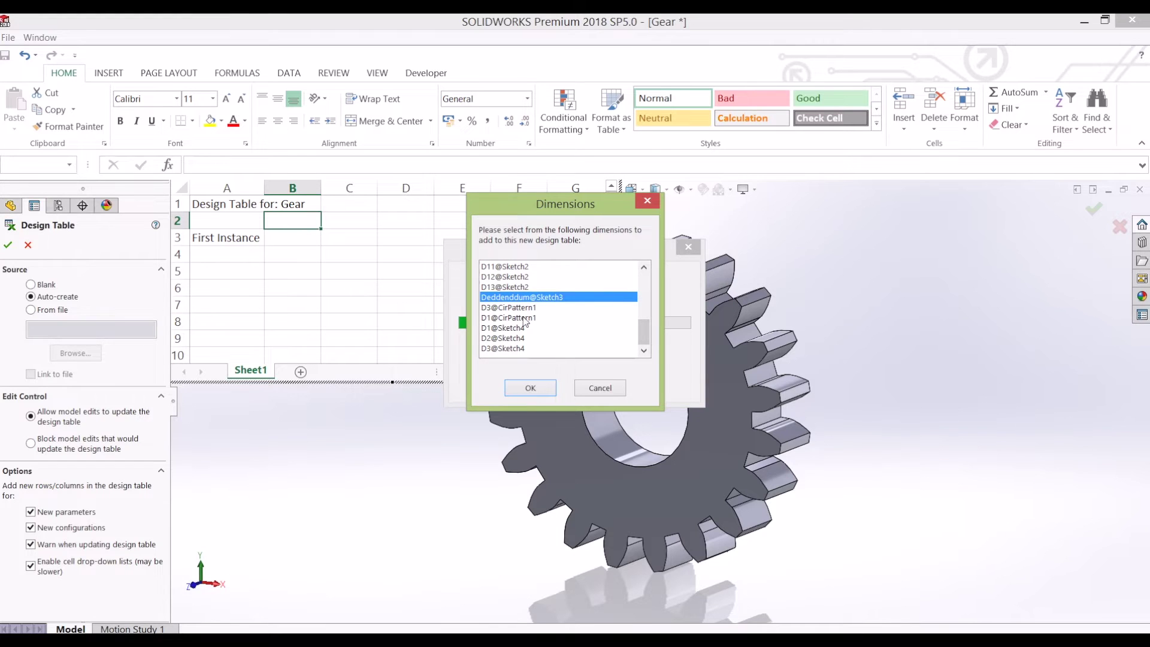
pyautogui.keyDown('ctrl'); pyautogui.click(505, 318); pyautogui.keyUp('ctrl')
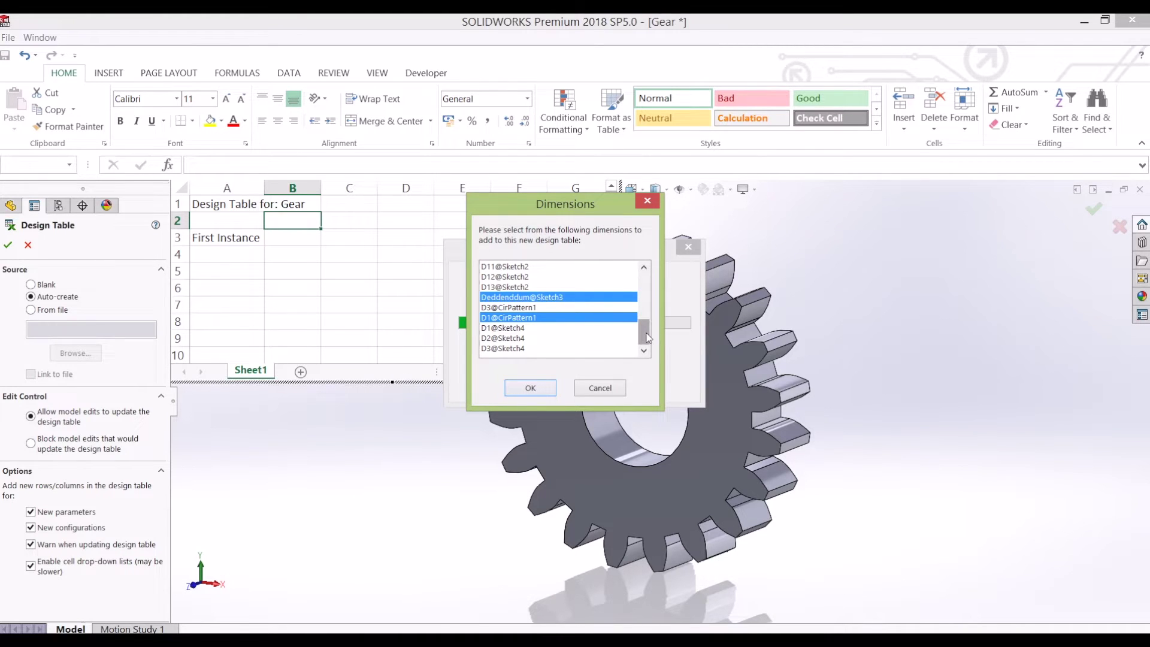
pyautogui.moveTo(647, 338); pyautogui.dragTo(646, 291)
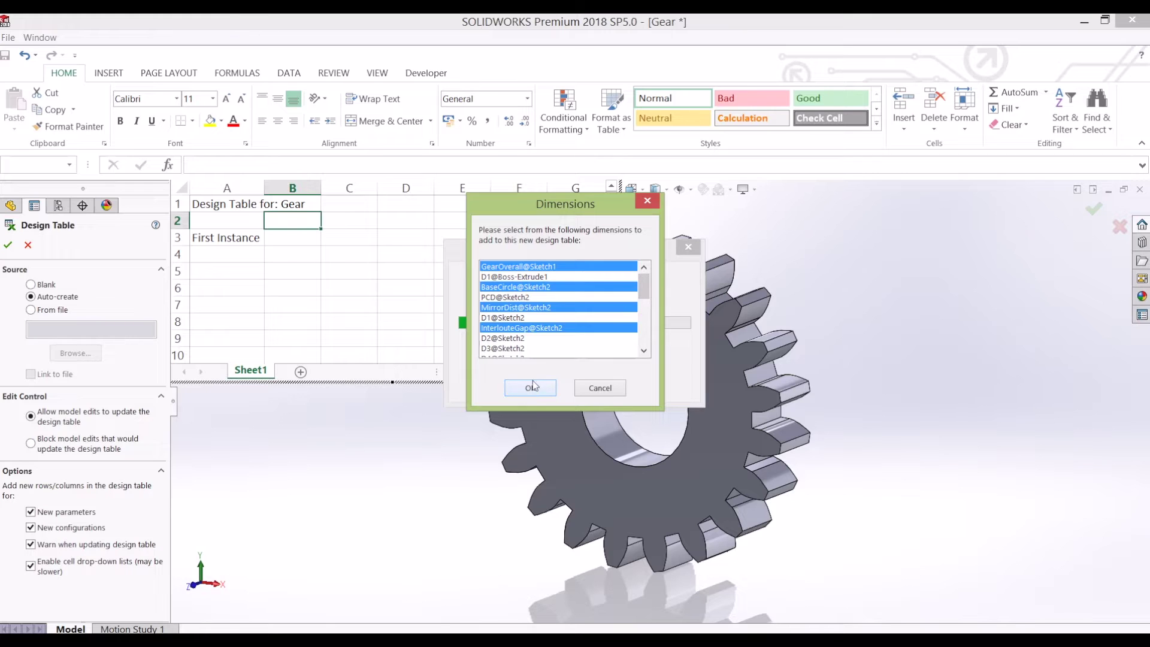
pyautogui.keyDown('ctrl'); pyautogui.click(496, 299); pyautogui.keyUp('ctrl')
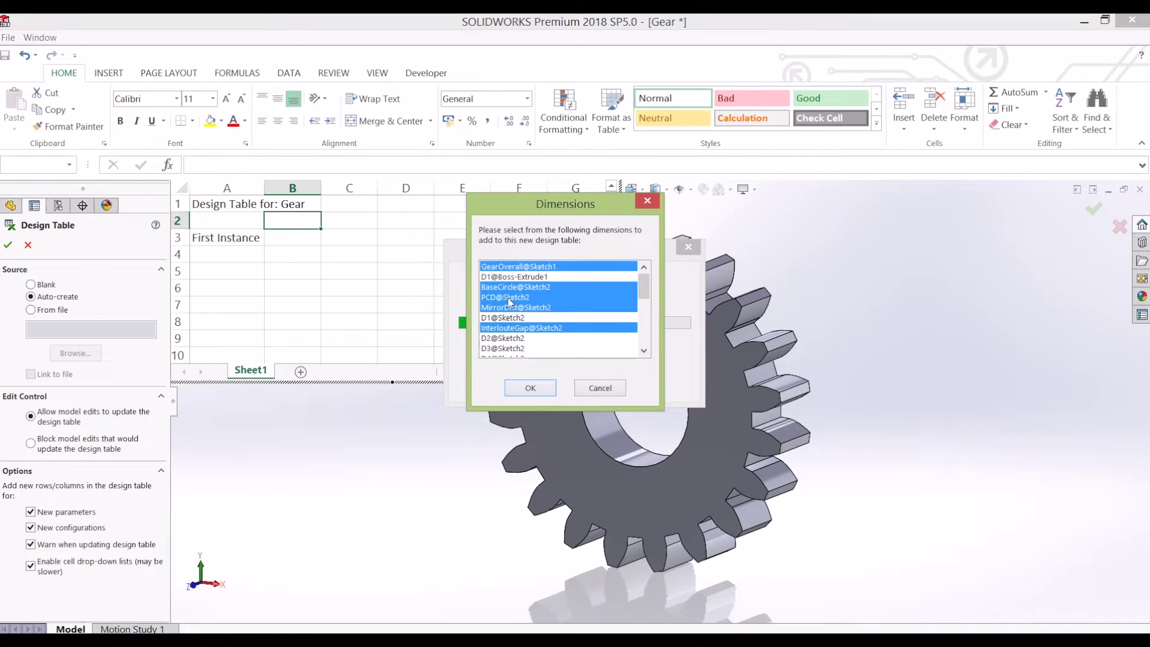
pyautogui.moveTo(644, 287); pyautogui.dragTo(644, 333)
pyautogui.click(530, 388)
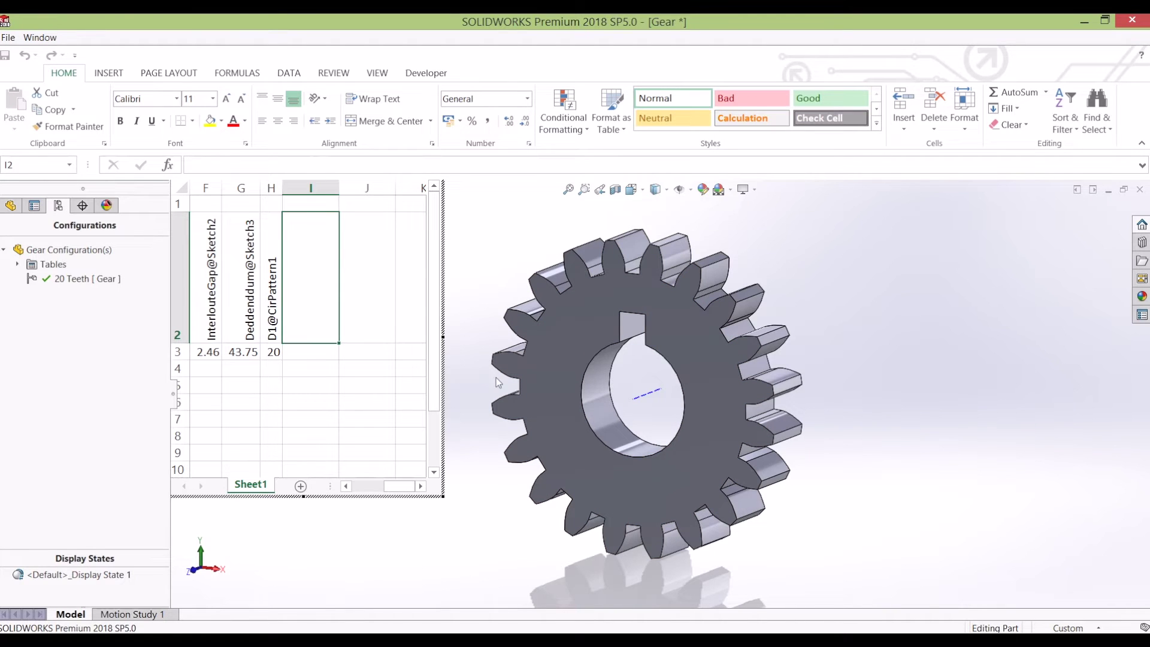
# Step: Close the embedded design table worksheet and return to the gear model
pyautogui.hscroll(-3, 254, 382)
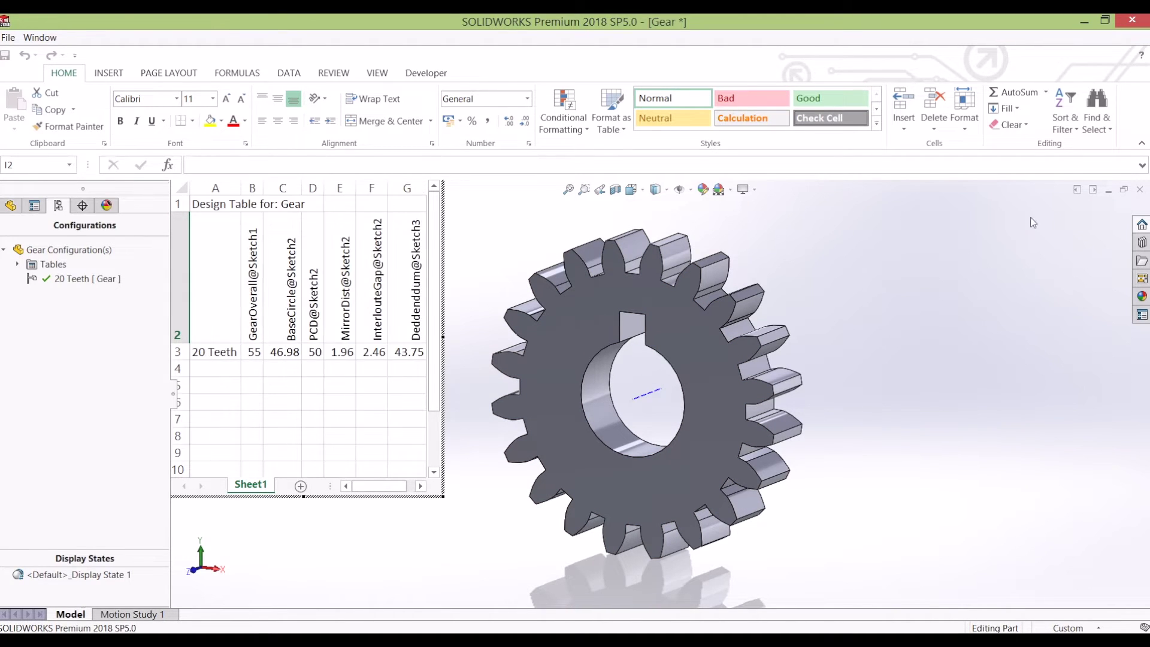
pyautogui.click(932, 301)
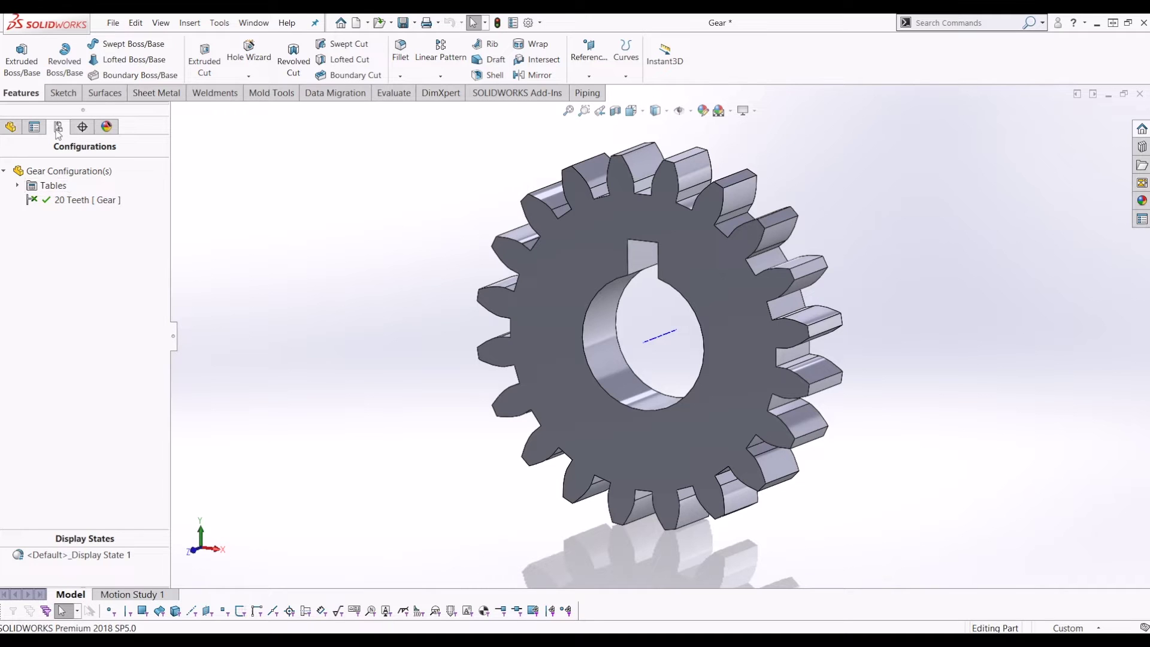
# Step: Expand the Tables folder and open the Design Table with Edit Table in New Window
pyautogui.click(11, 127)
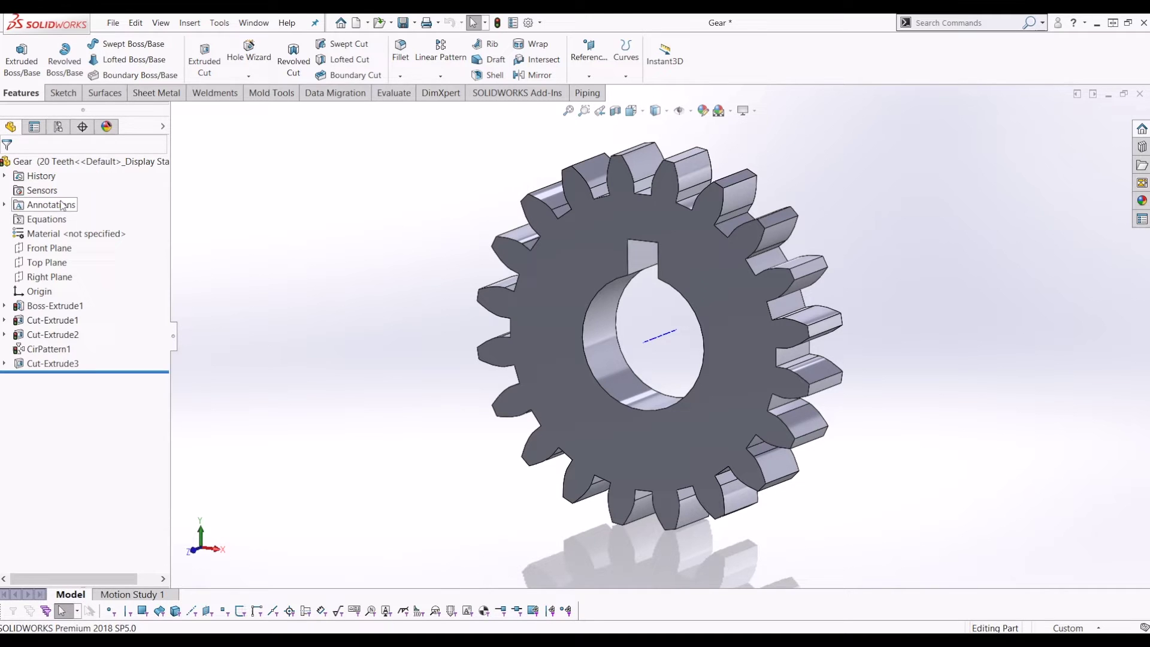
pyautogui.click(61, 129)
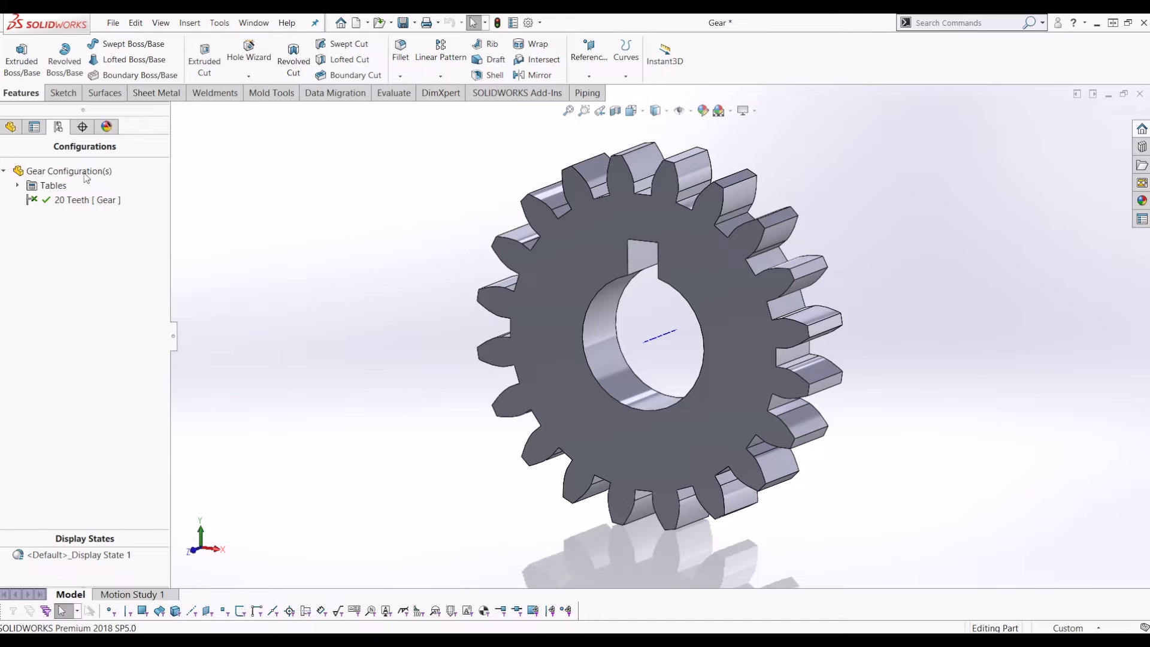
pyautogui.doubleClick(29, 188)
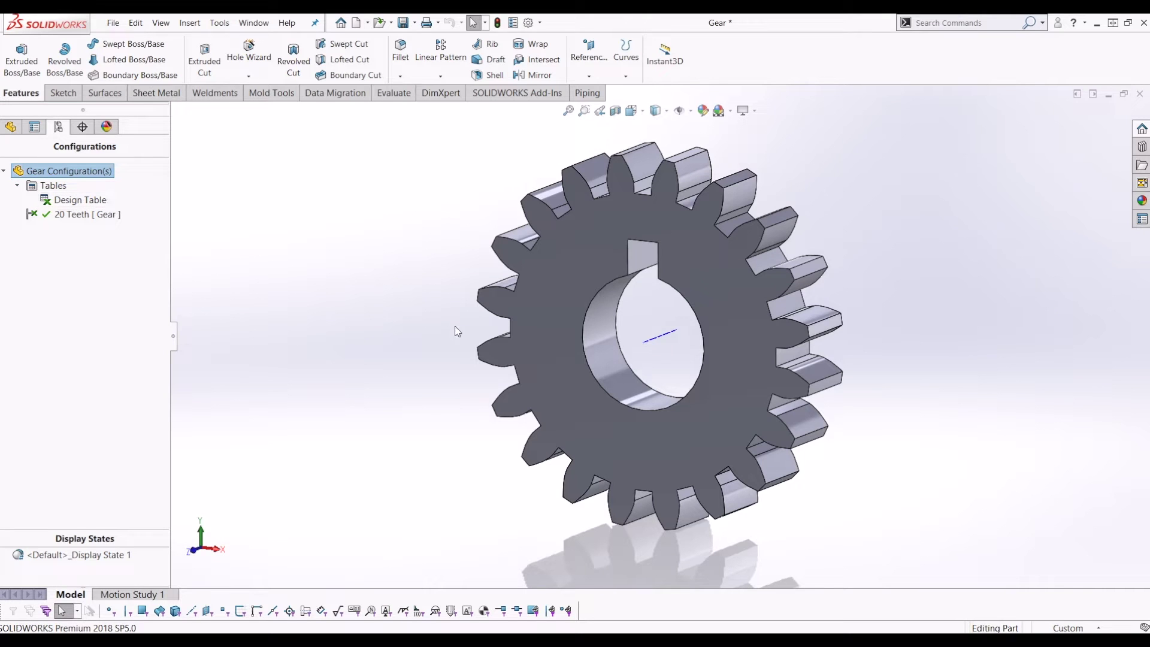
pyautogui.click(65, 202)
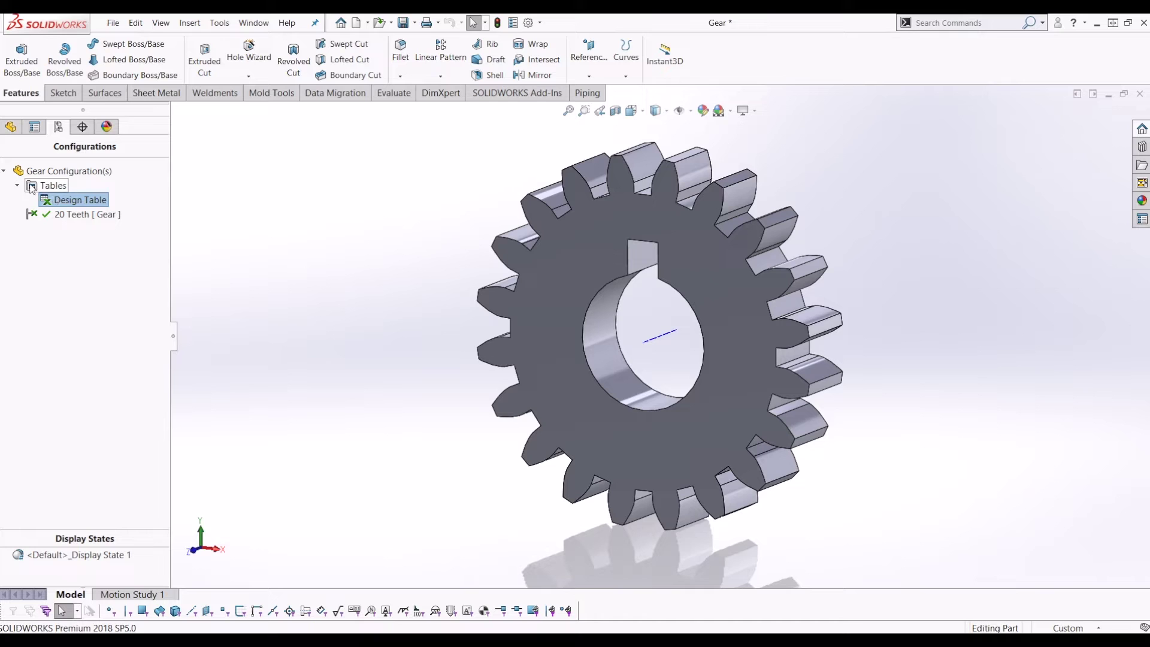
pyautogui.rightClick(70, 204)
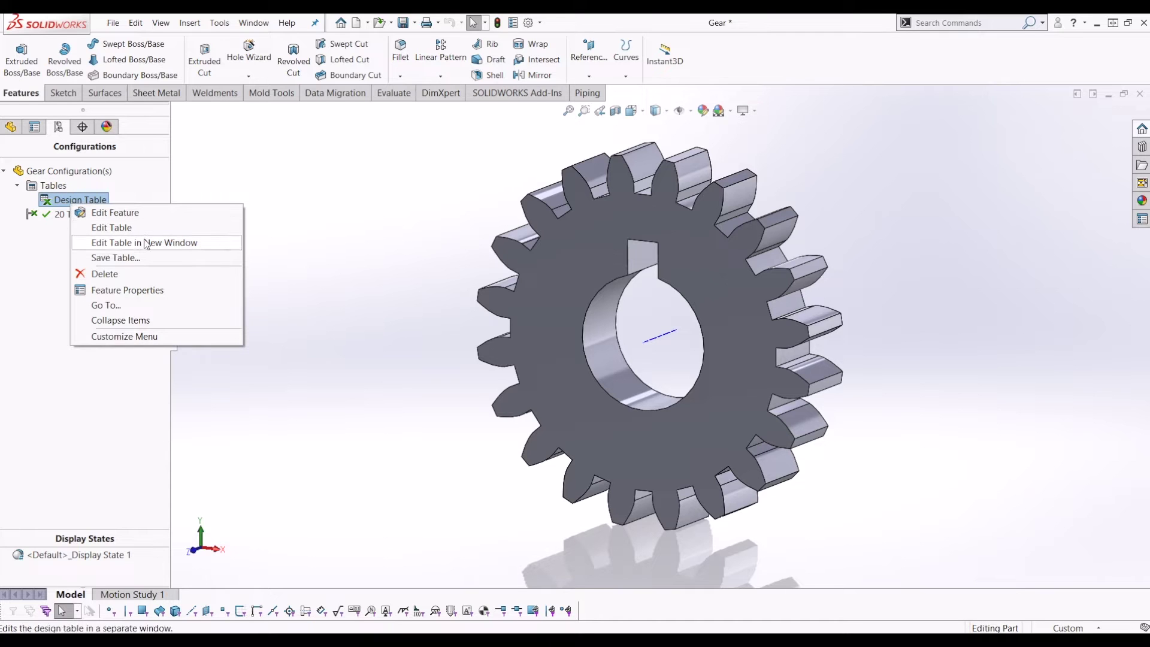
pyautogui.click(214, 245)
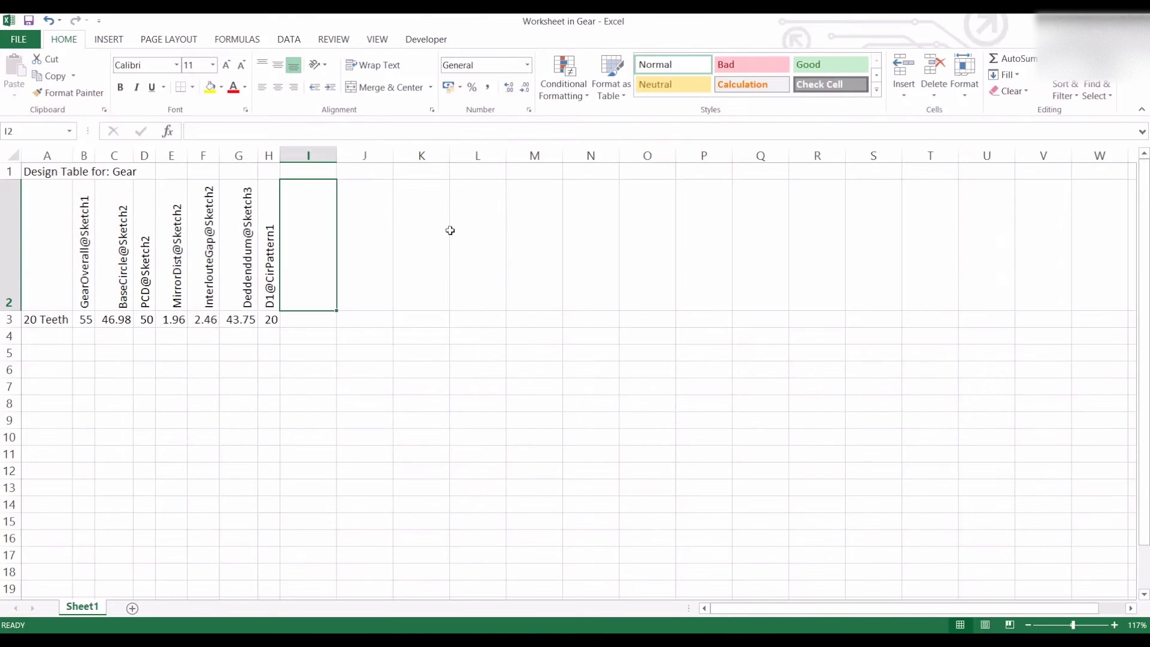
# Step: Copy the '20 Teeth' name from A3 into cells A4 and A5
pyautogui.moveTo(88, 235); pyautogui.dragTo(264, 237)
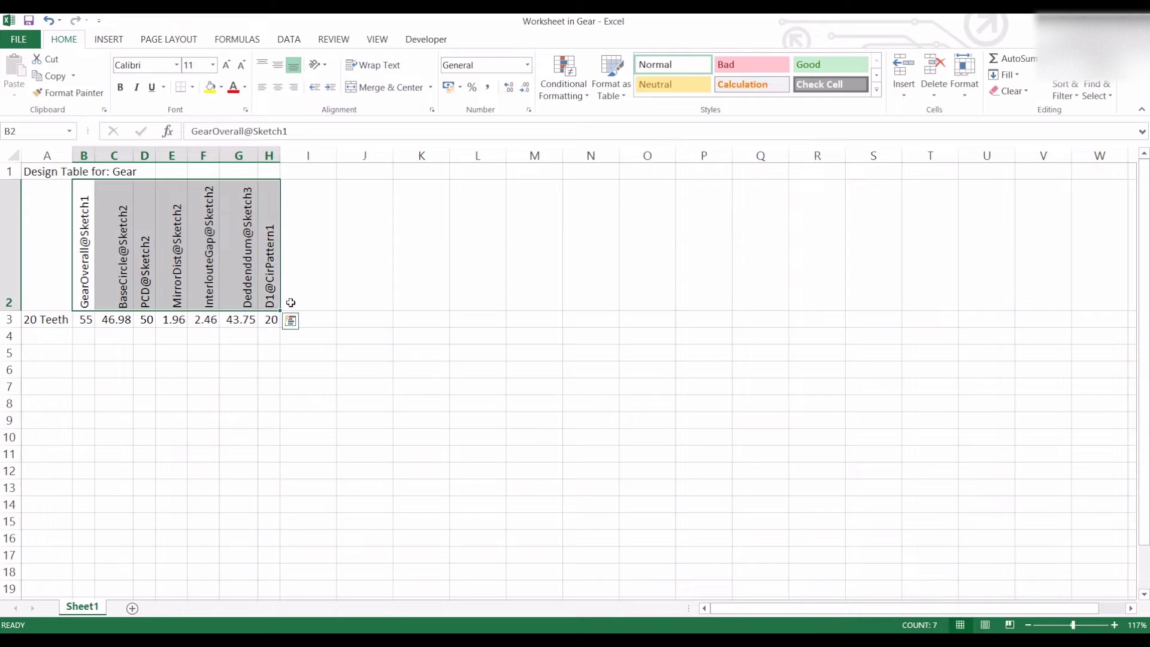
pyautogui.click(201, 437)
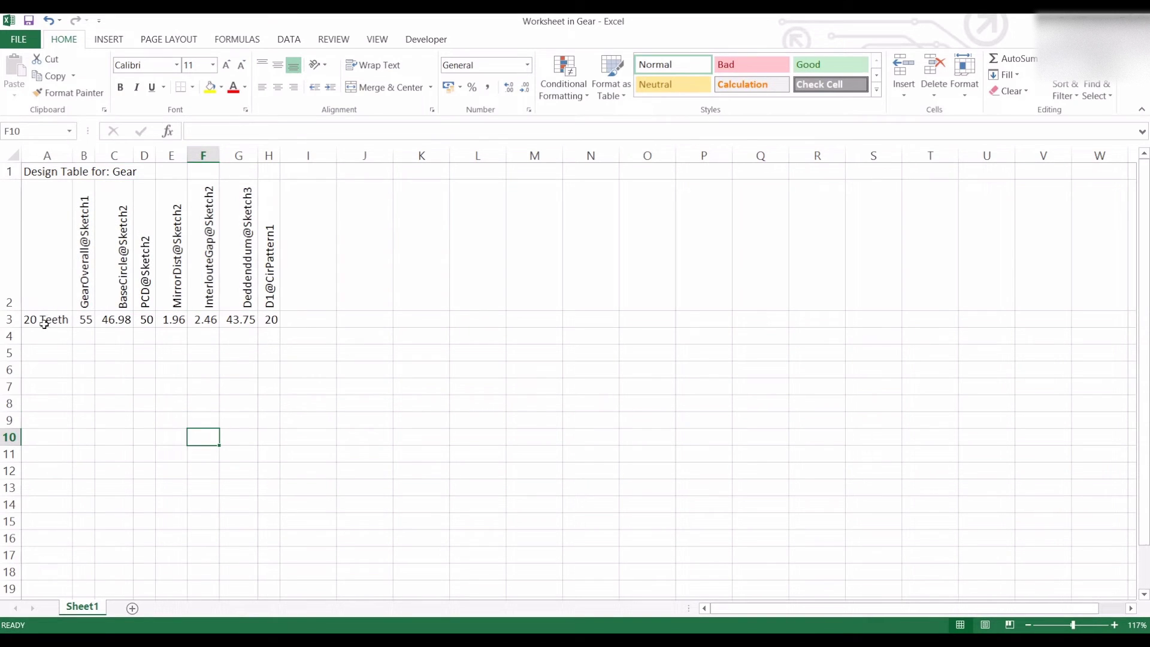
pyautogui.moveTo(36, 333); pyautogui.dragTo(265, 336)
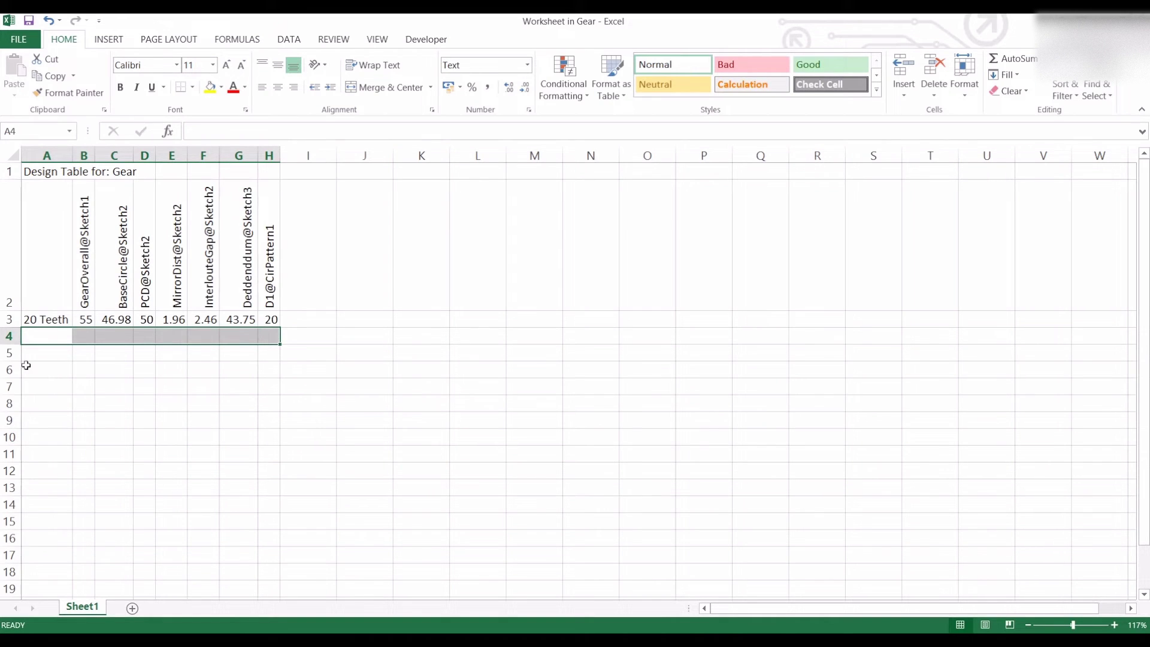
pyautogui.click(24, 365)
pyautogui.click(42, 324)
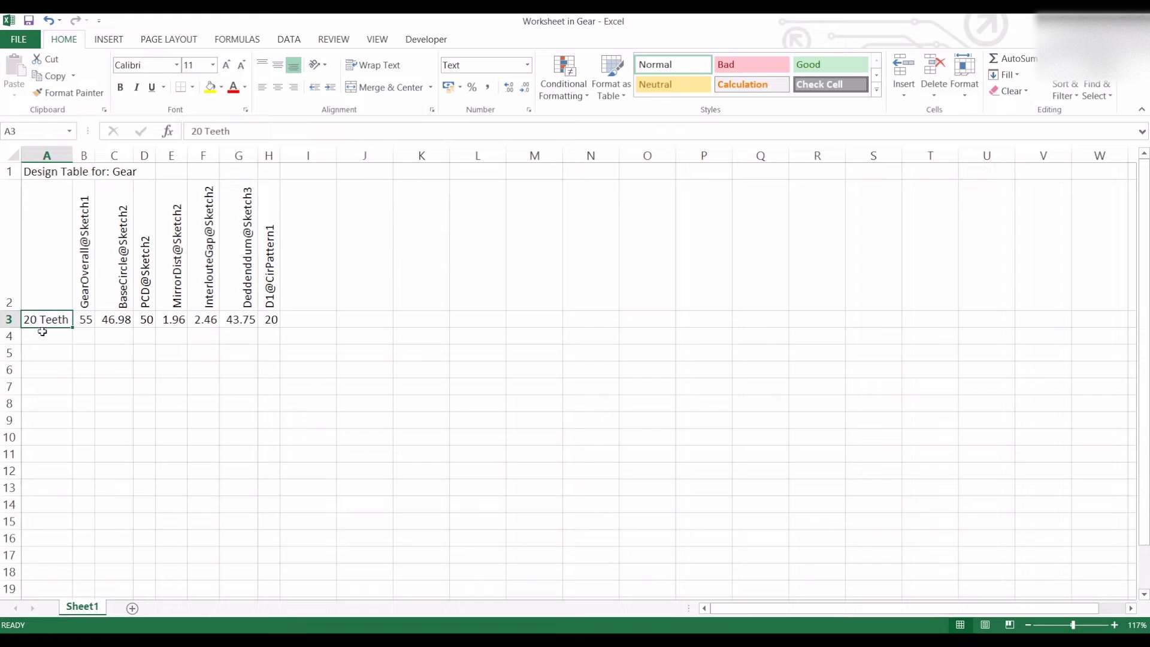
pyautogui.hotkey('ctrl', 'c')
pyautogui.click(39, 338)
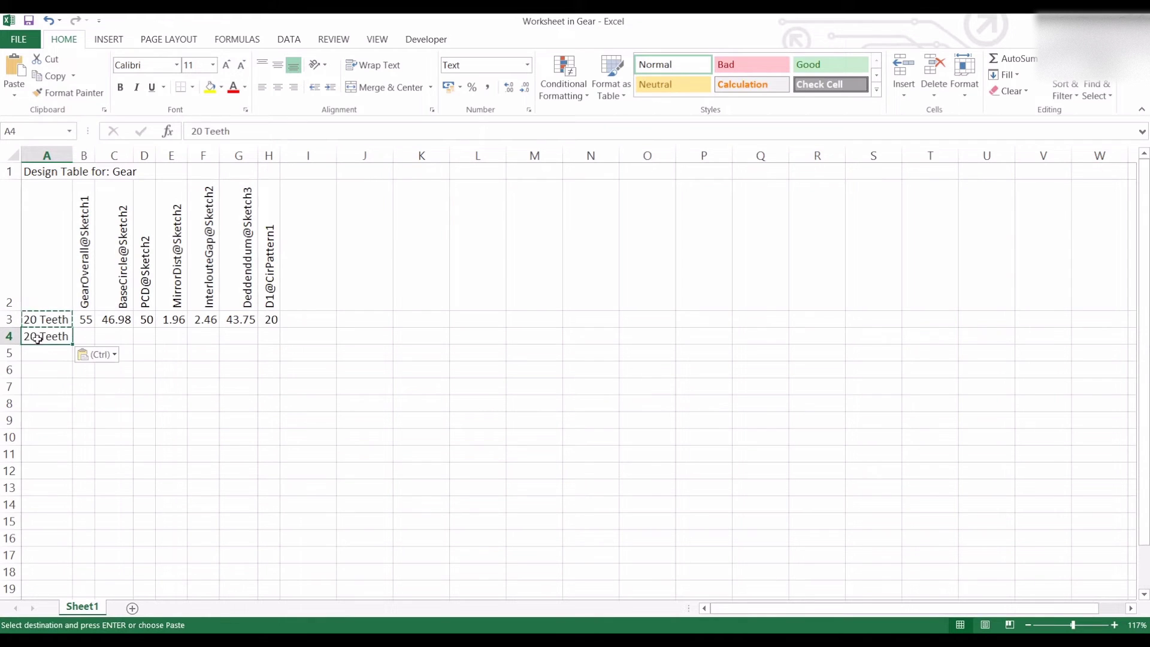
pyautogui.click(35, 351)
pyautogui.hotkey('ctrl', 'v')
# Step: Rename A4 to '30 Teeth' and A5 to '40 Teeth'
pyautogui.click(31, 335)
pyautogui.doubleClick(30, 337)
pyautogui.press('BackSpace')
pyautogui.write('3')
pyautogui.doubleClick(24, 354)
pyautogui.press('BackSpace')
pyautogui.write('4')
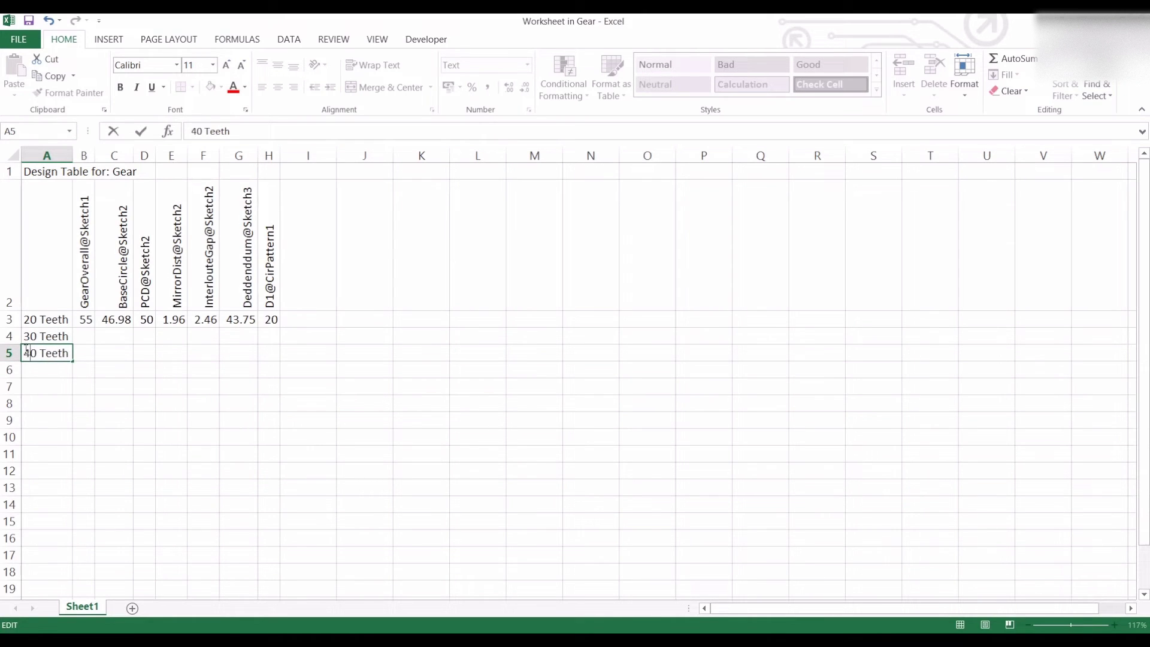
pyautogui.click(51, 383)
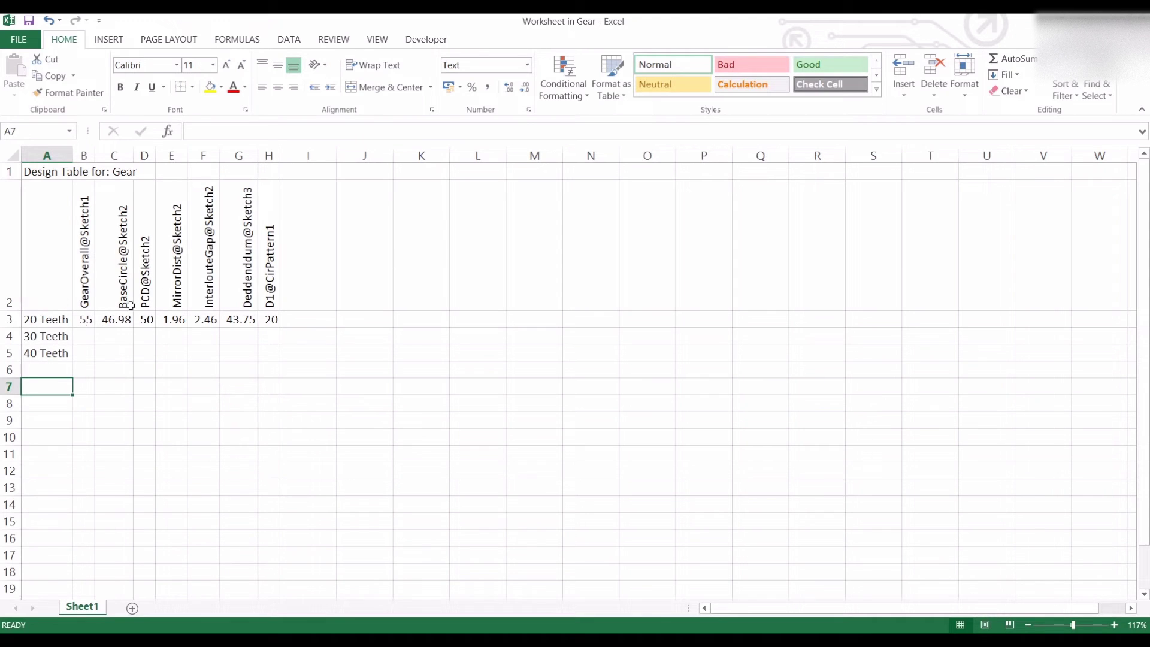
# Step: Enter tooth counts 30 in H4 and 40 in H5
pyautogui.moveTo(54, 337); pyautogui.dragTo(48, 352)
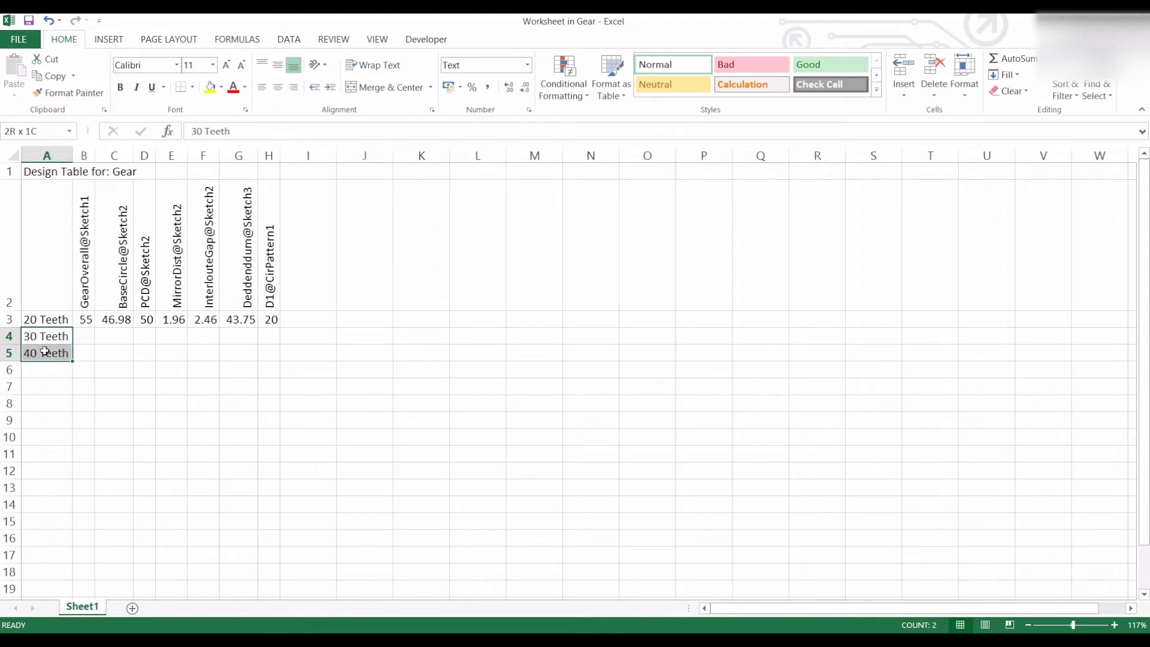
pyautogui.click(43, 324)
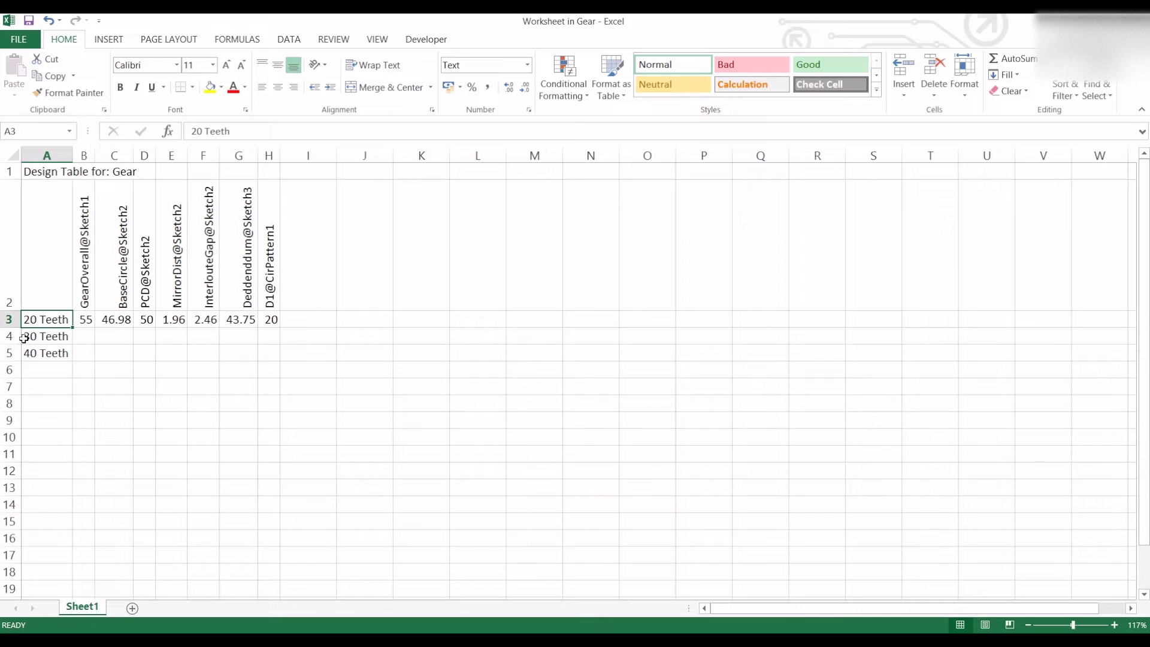
pyautogui.click(82, 333)
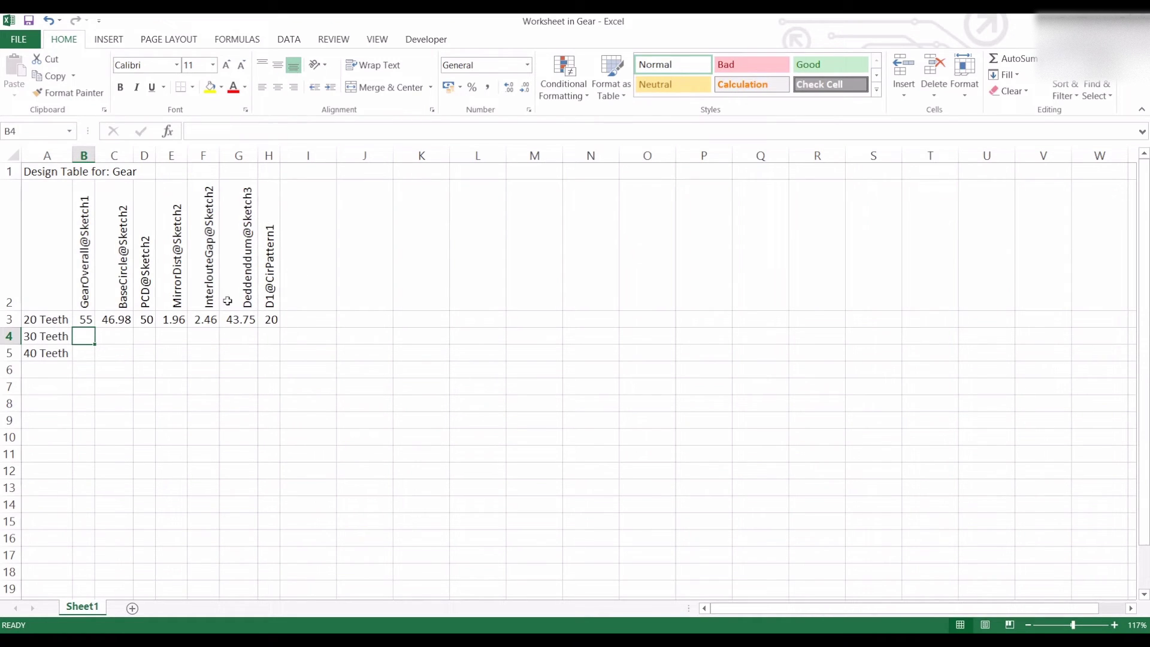
pyautogui.click(270, 320)
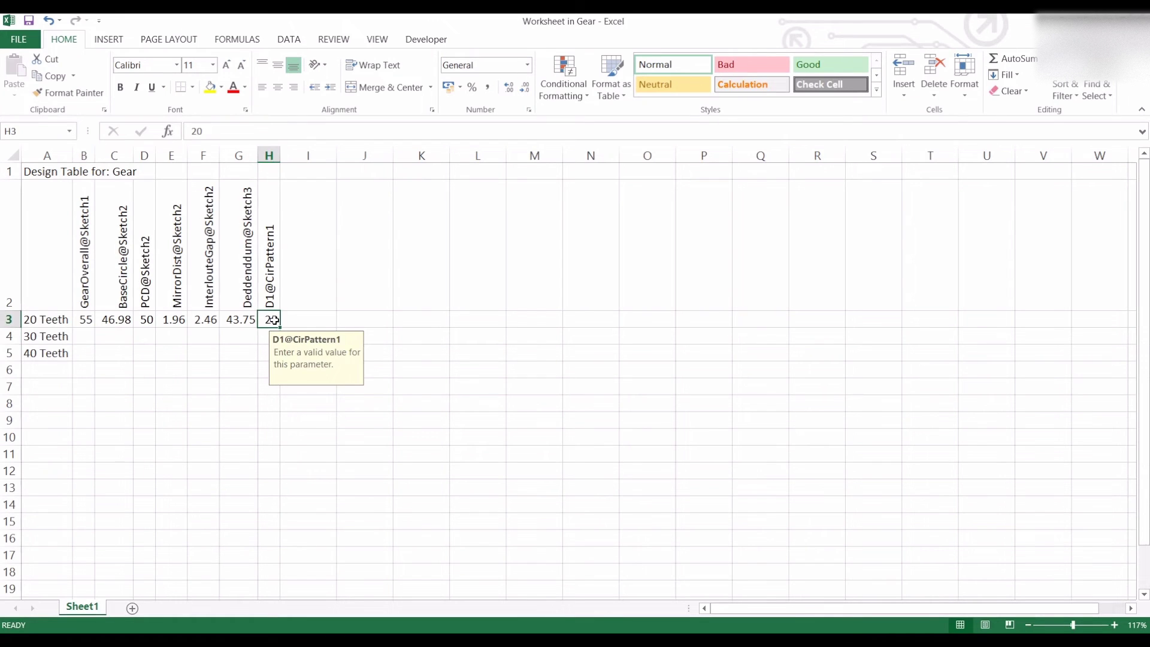
pyautogui.click(268, 333)
pyautogui.write('30')
pyautogui.press('Return')
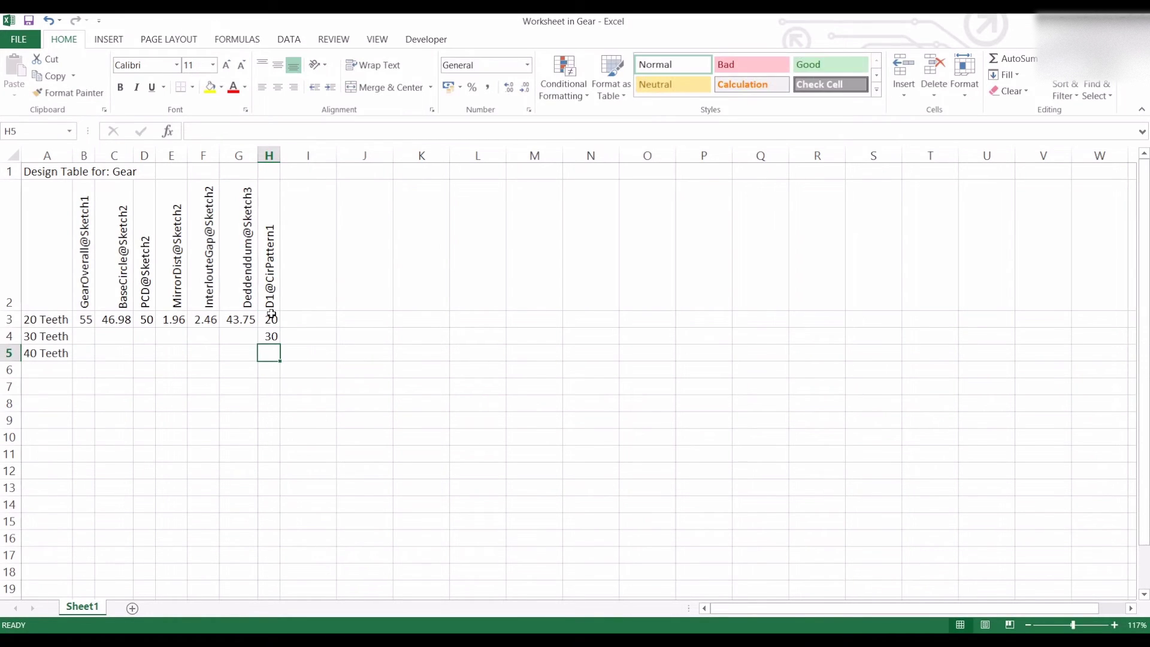
pyautogui.write('40')
pyautogui.press('Return')
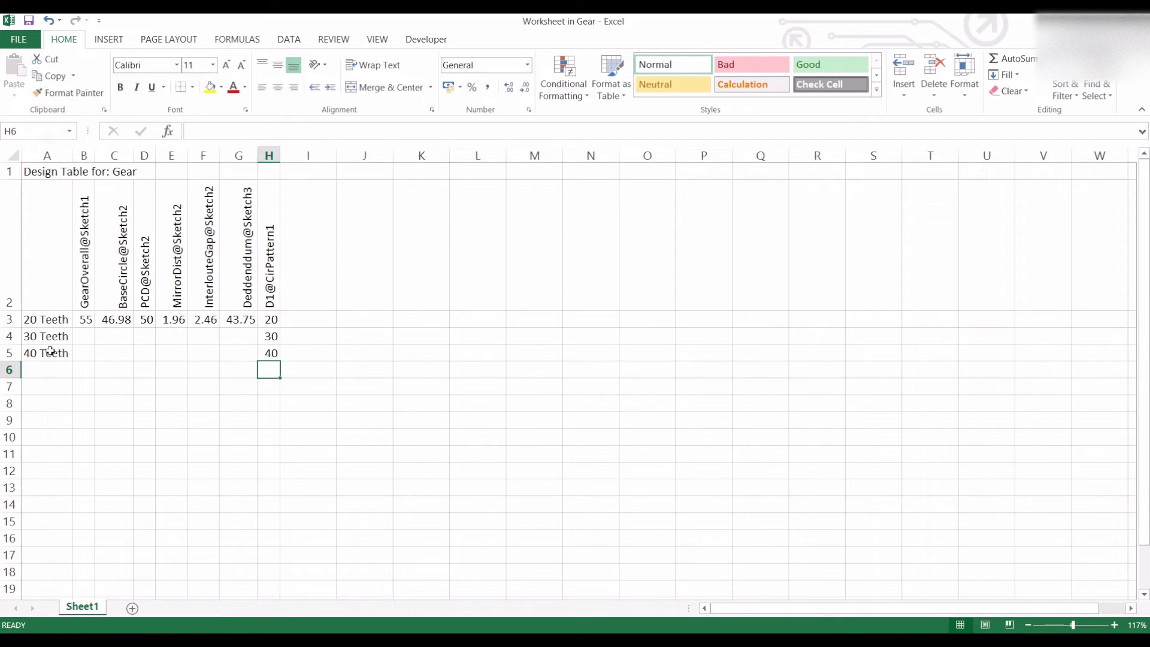
# Step: Review the new rows' empty parameter cells against the dimension headers
pyautogui.moveTo(56, 352); pyautogui.dragTo(272, 352)
pyautogui.click(272, 352)
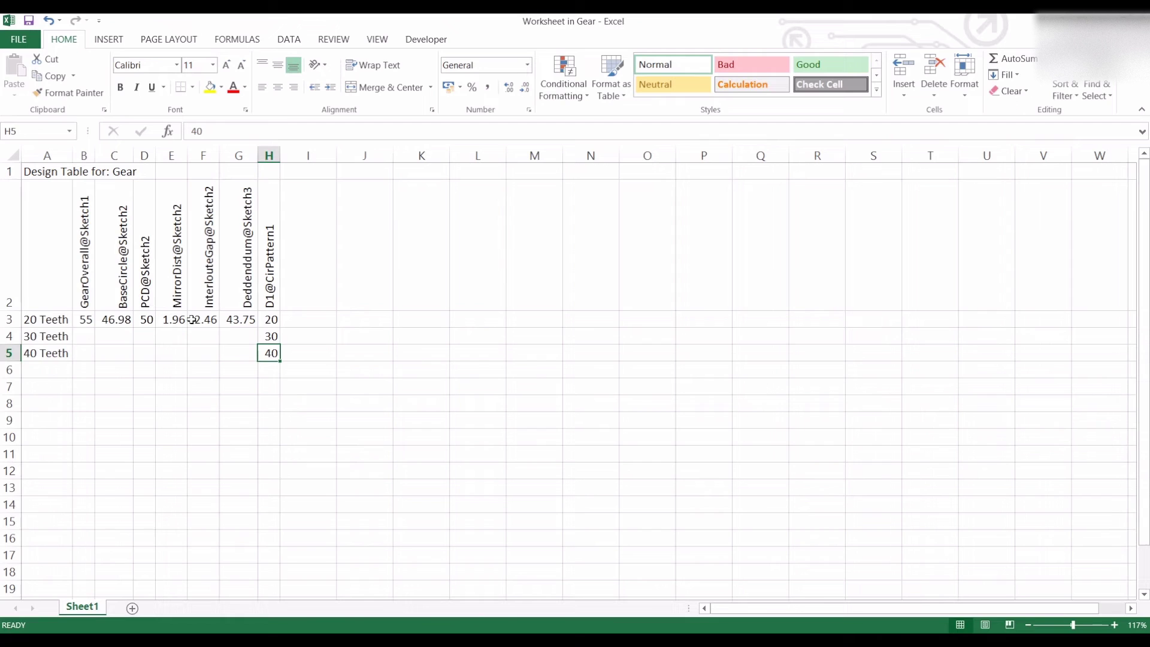
pyautogui.moveTo(248, 355); pyautogui.dragTo(144, 366)
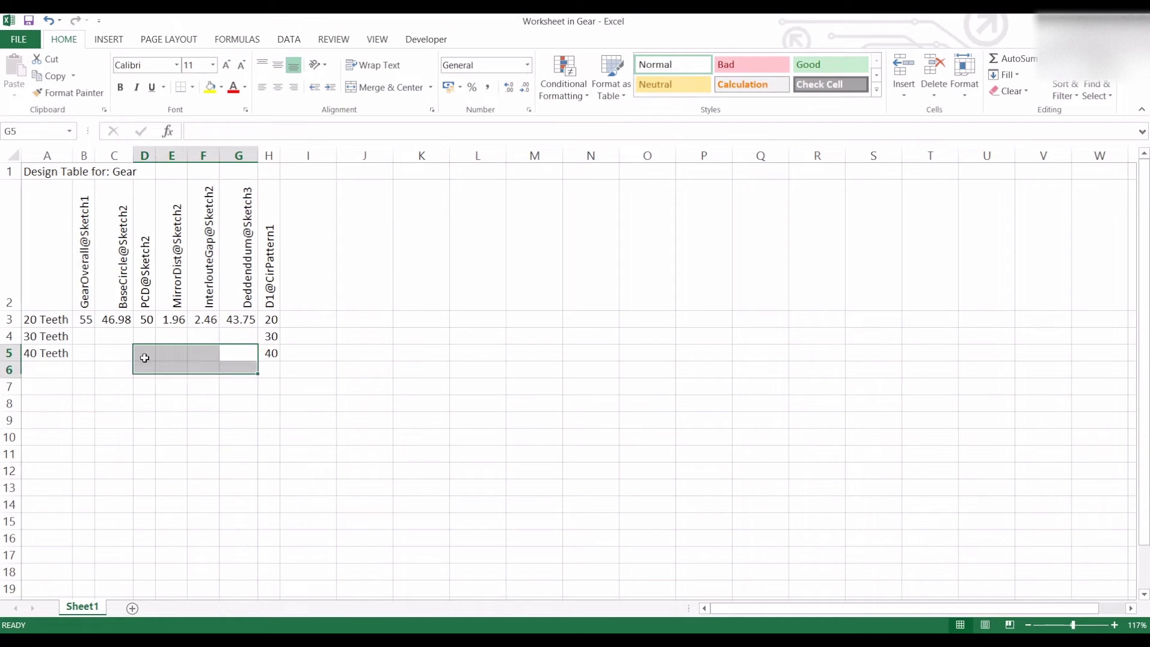
pyautogui.click(256, 259)
pyautogui.click(206, 278)
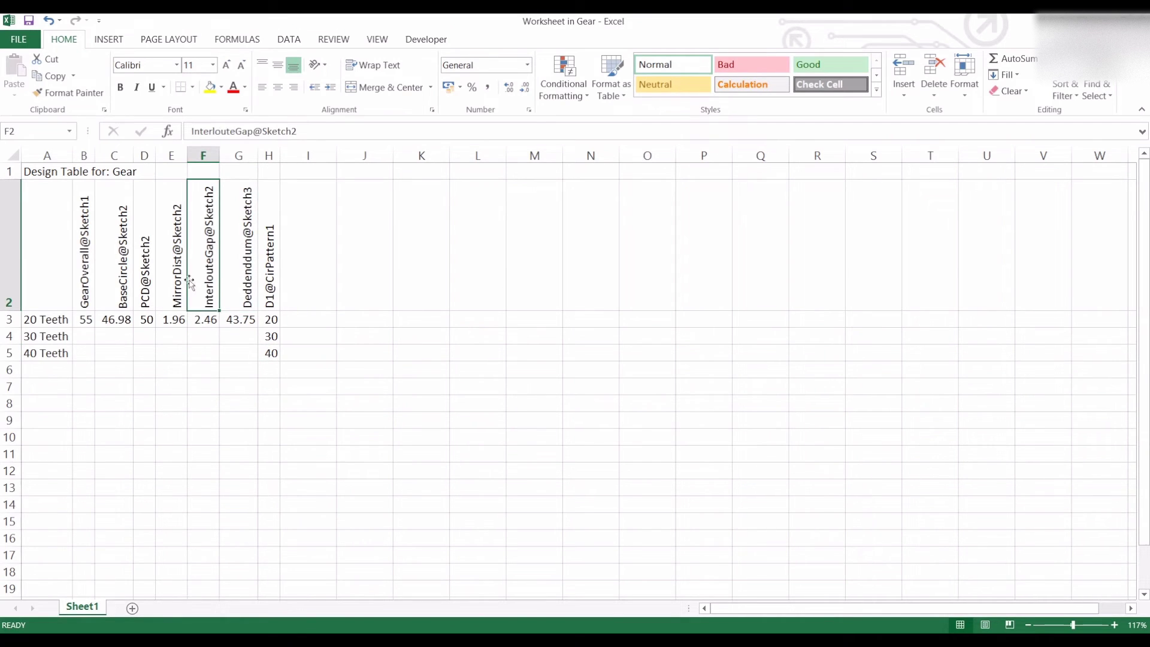
pyautogui.click(170, 280)
pyautogui.click(145, 282)
pyautogui.click(117, 292)
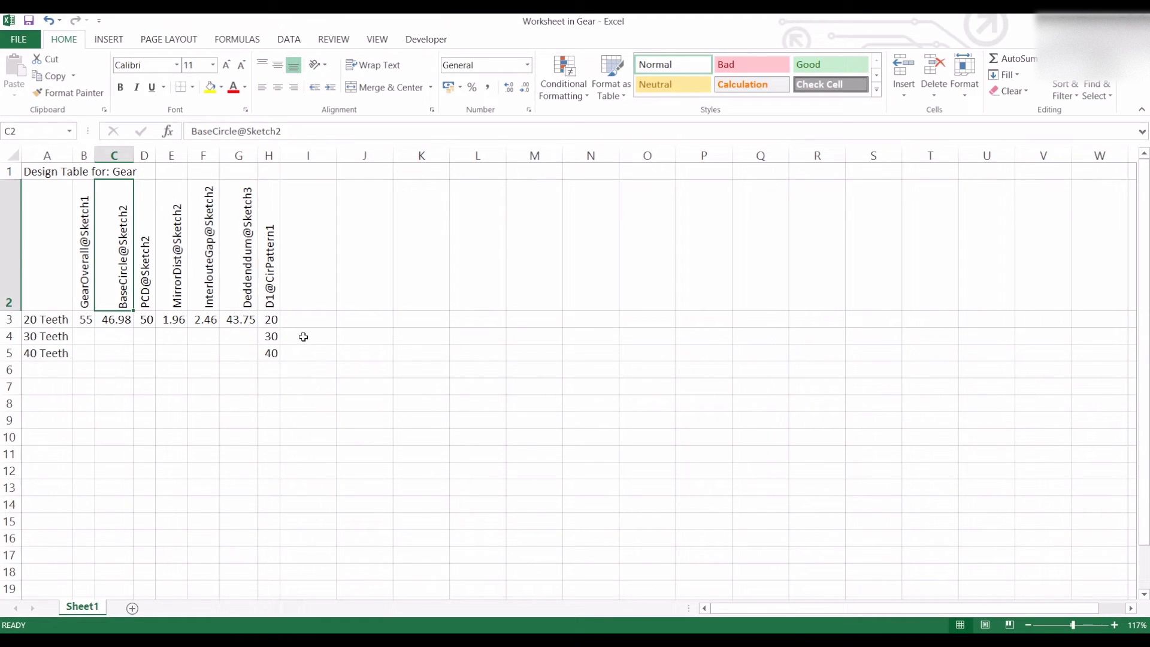
pyautogui.click(146, 367)
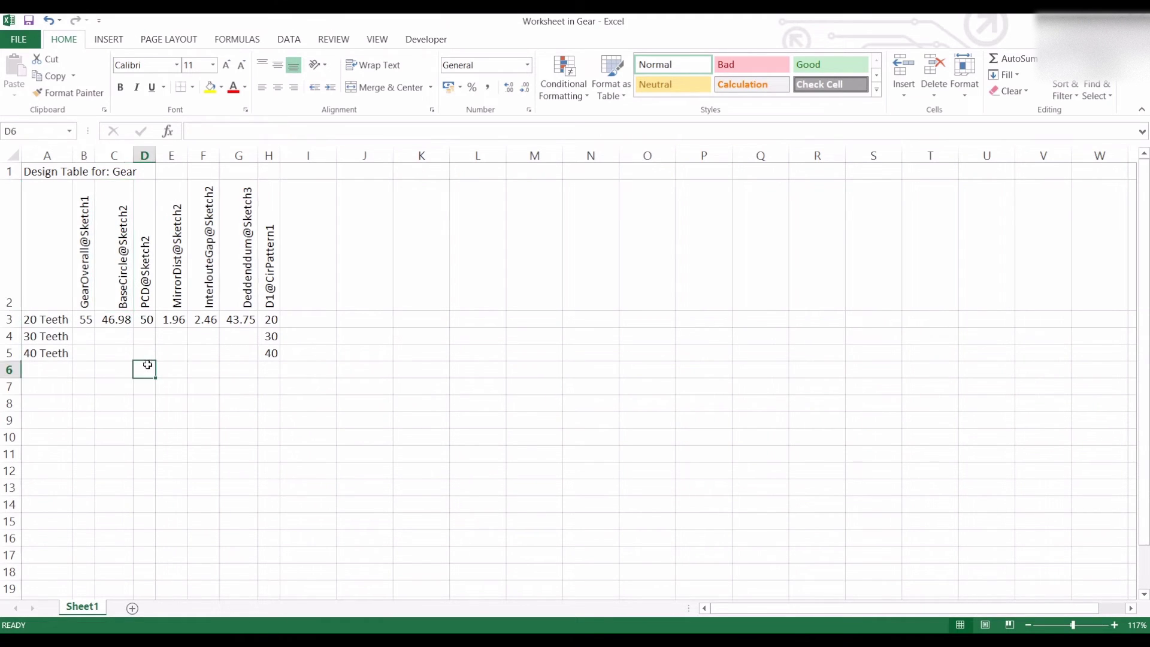
pyautogui.moveTo(200, 334); pyautogui.dragTo(171, 353)
pyautogui.click(87, 340)
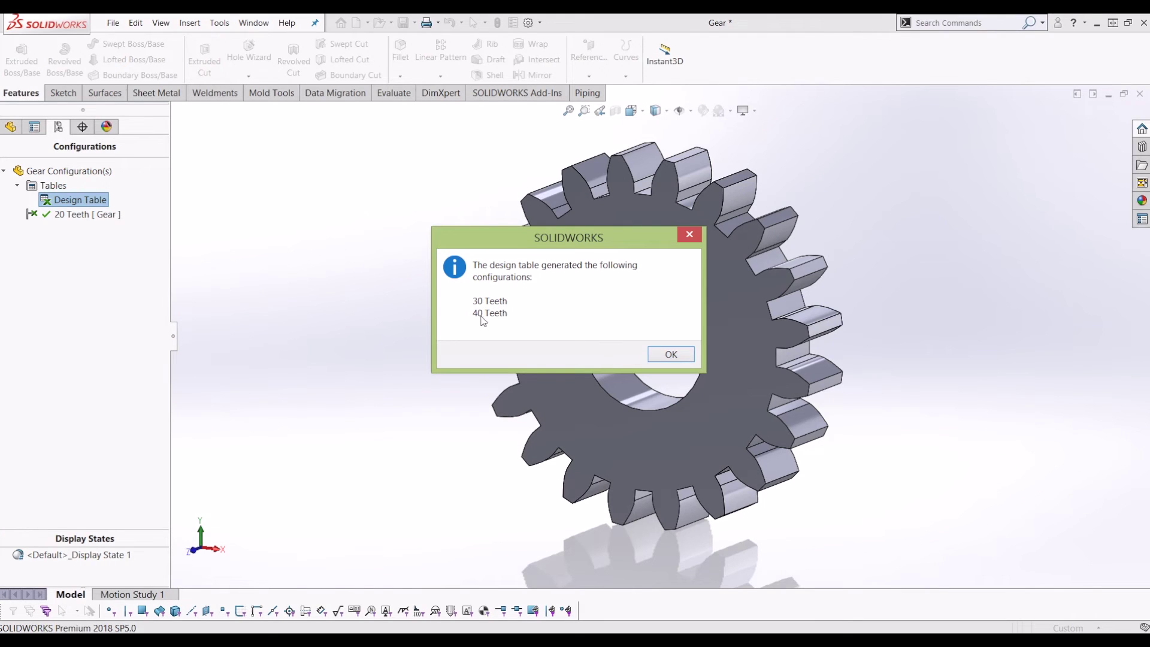
# Step: Accept the generated configurations, preview 30 Teeth, then activate 40 Teeth and orbit it
pyautogui.click(668, 354)
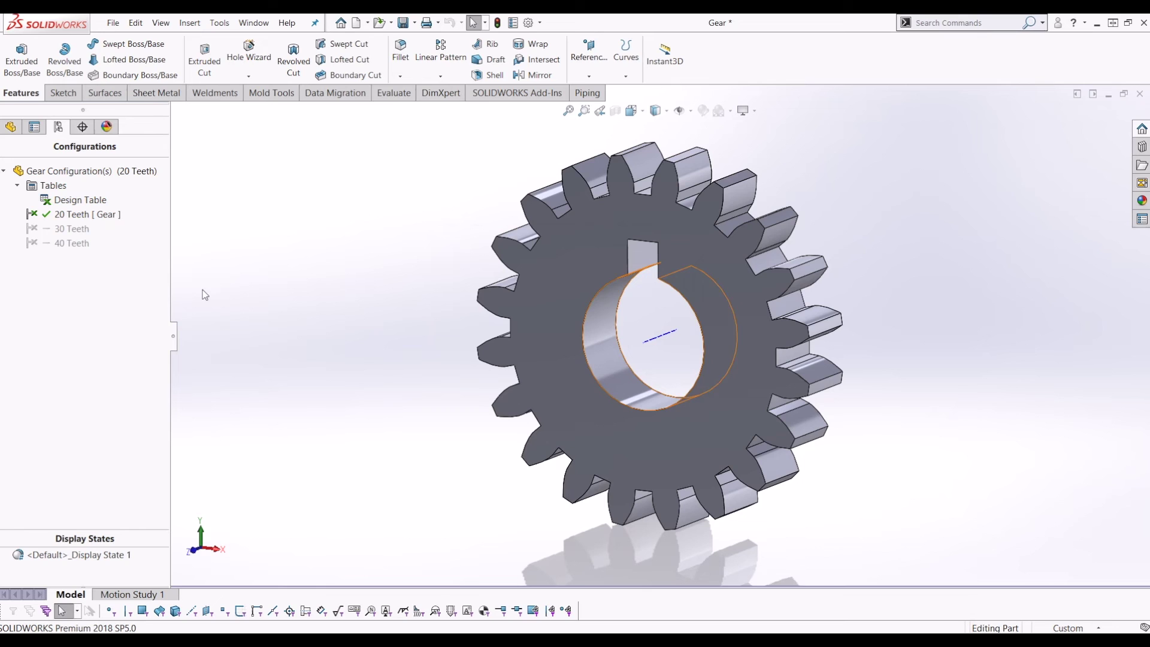
pyautogui.doubleClick(72, 229)
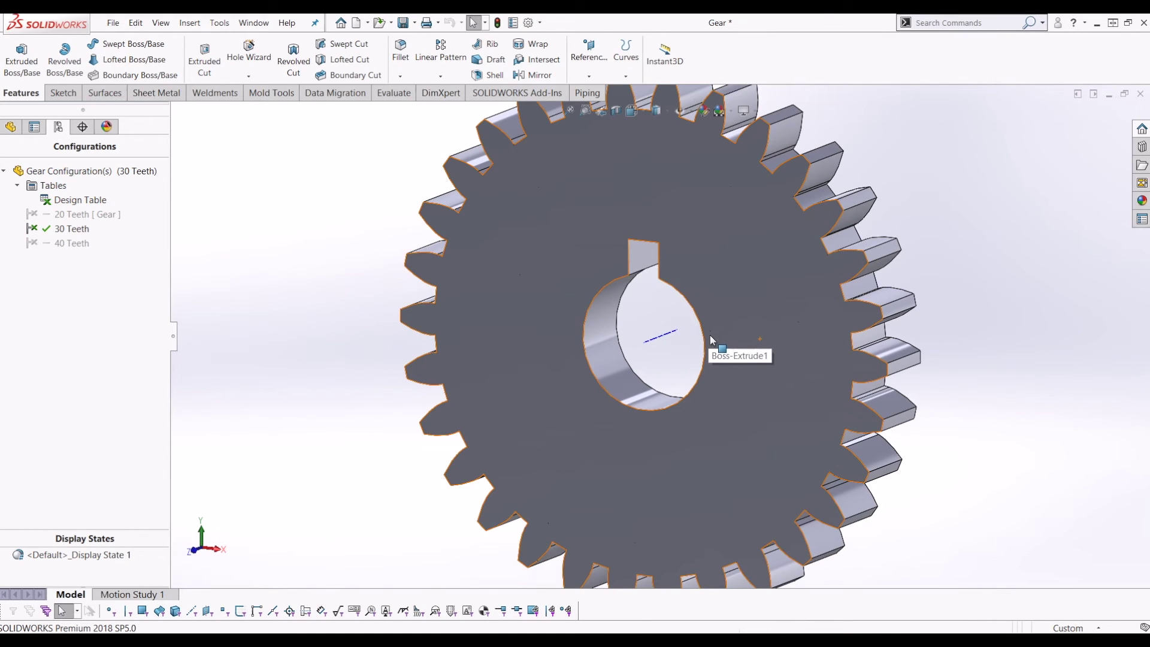
pyautogui.hotkey('ctrl', '1')
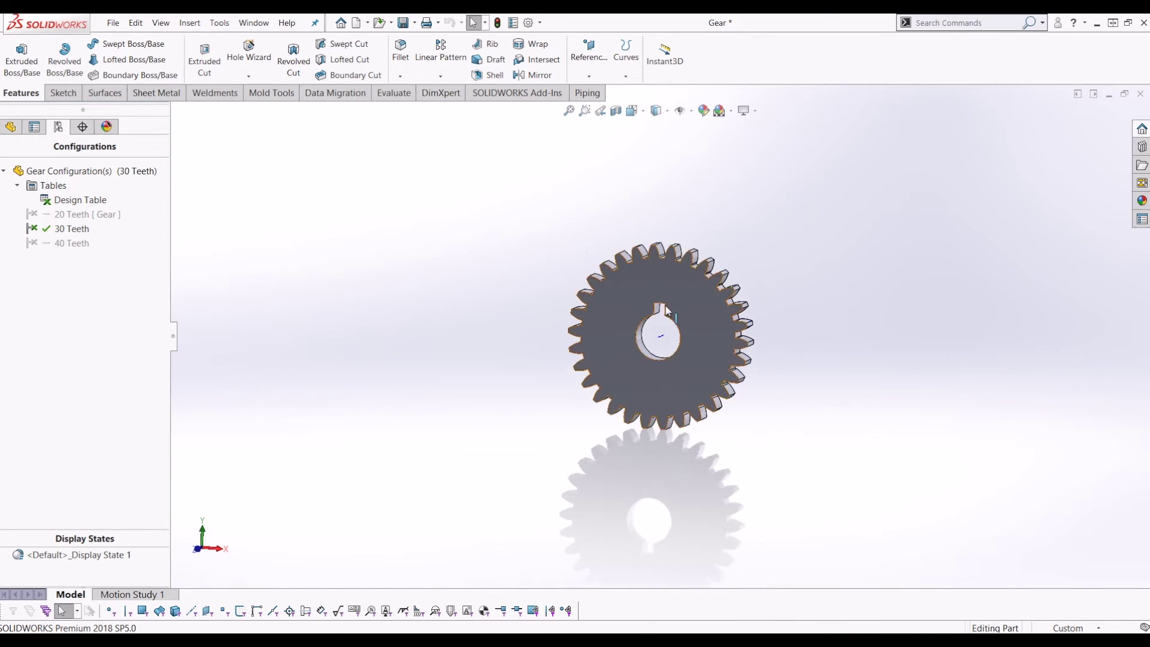
pyautogui.hotkey('ctrl', '7')
pyautogui.doubleClick(72, 242)
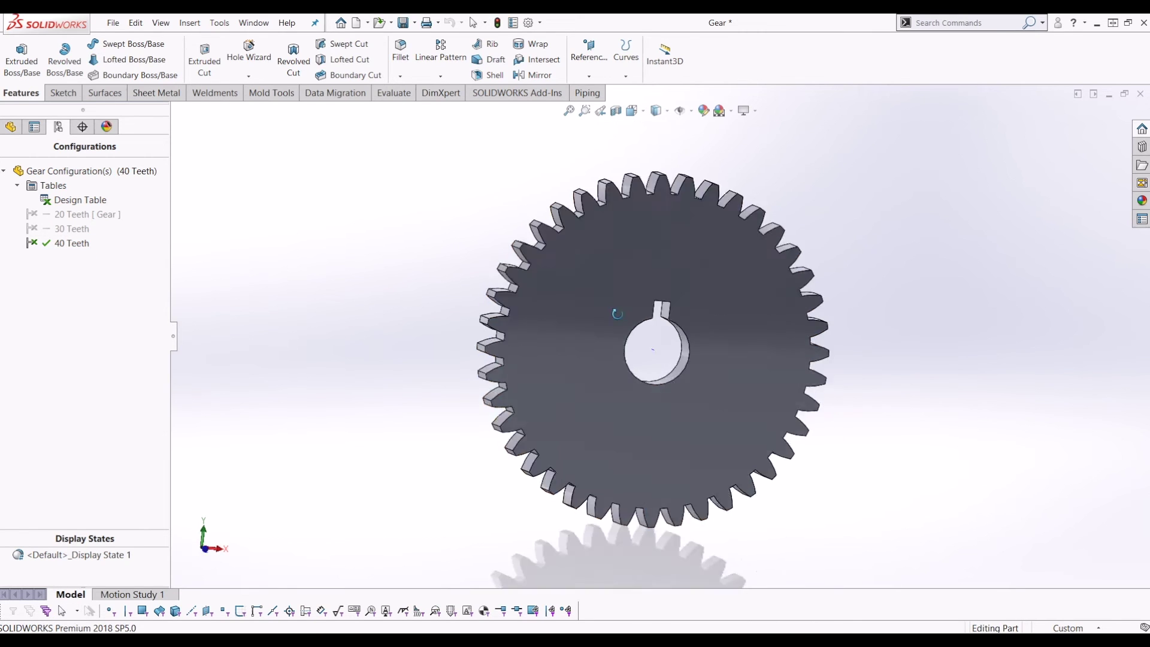
pyautogui.moveTo(790, 327); pyautogui.dragTo(531, 364, button='middle')
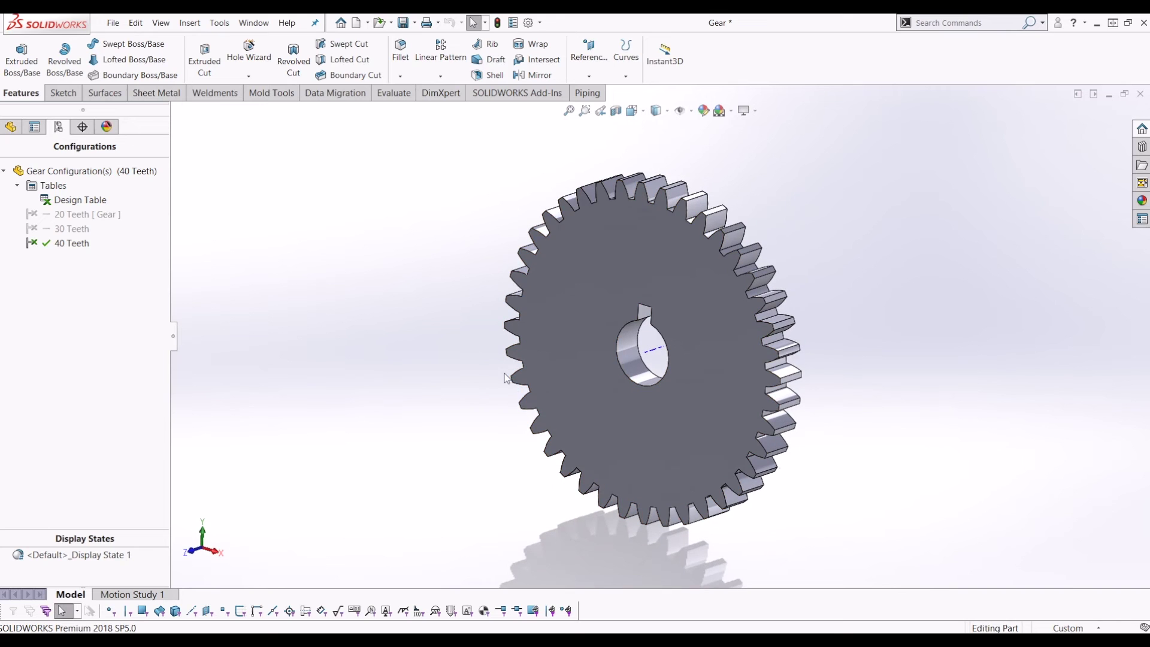
pyautogui.click(10, 126)
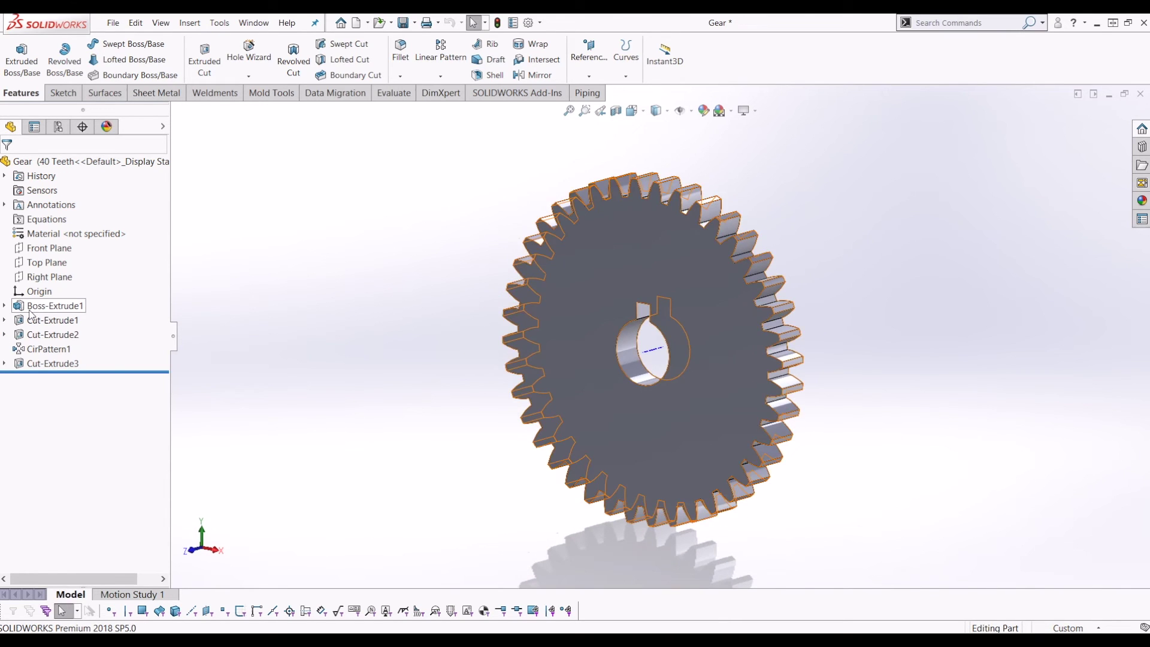
# Step: Open Sketch1 under Boss-Extrude1 for editing
pyautogui.click(3, 307)
pyautogui.click(5, 305)
pyautogui.click(56, 320)
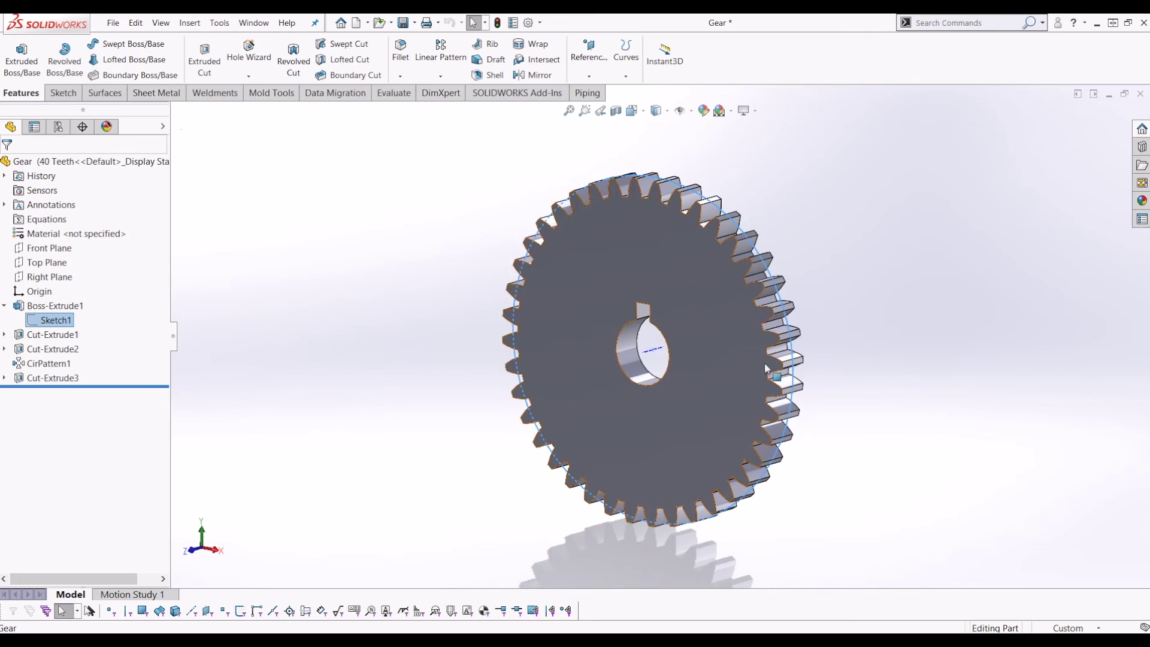
pyautogui.moveTo(868, 375); pyautogui.dragTo(746, 342, button='middle')
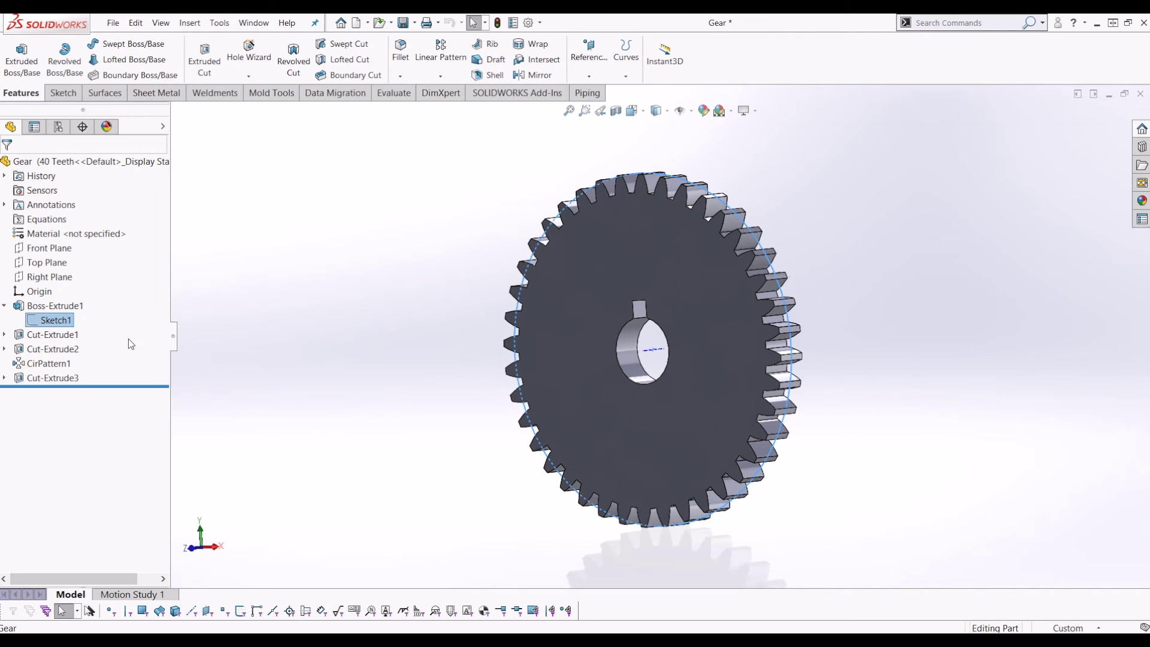
pyautogui.rightClick(32, 321)
pyautogui.click(42, 292)
# Step: Drag the Ø105 dimension right and down, dismiss the warnings, and exit the sketch
pyautogui.moveTo(855, 367)
pyautogui.mouseDown(button='middle')
pyautogui.moveTo(892, 406)
pyautogui.moveTo(796, 377)
pyautogui.mouseUp(button='middle')
pyautogui.moveTo(773, 364); pyautogui.dragTo(853, 366)
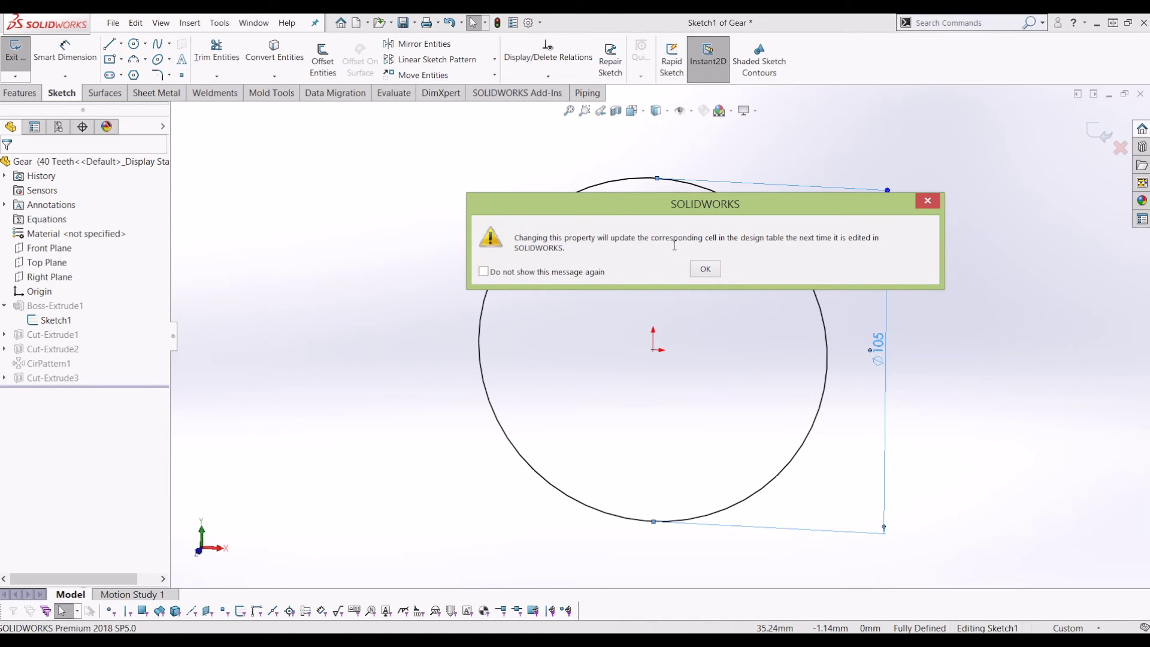
pyautogui.click(705, 269)
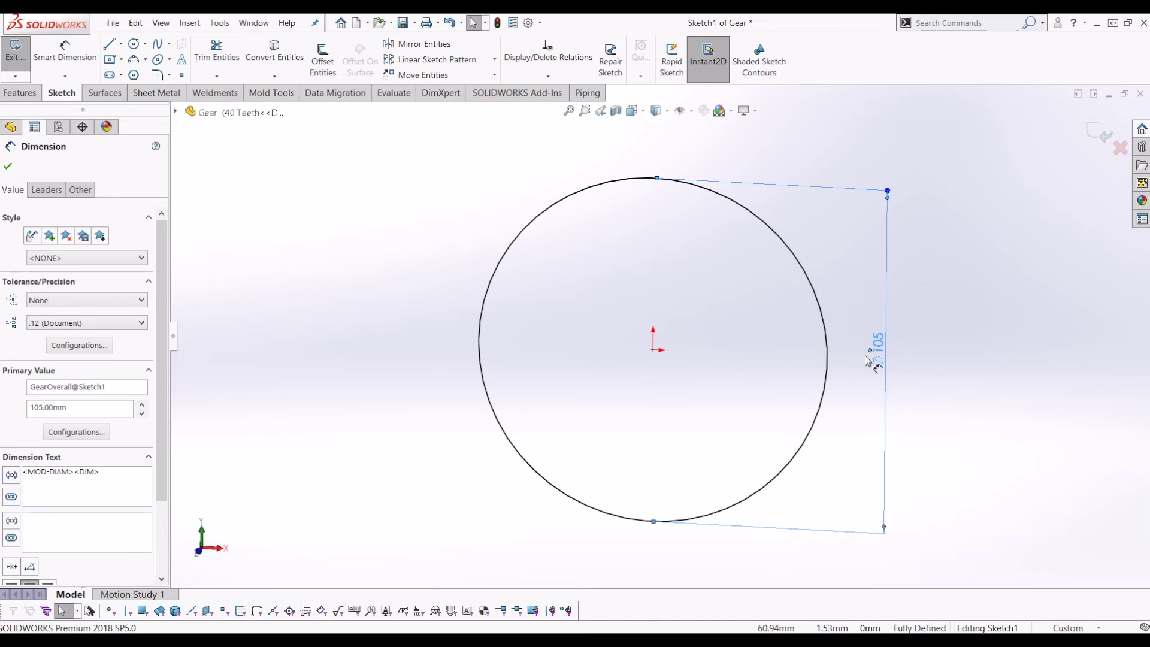
pyautogui.click(939, 325)
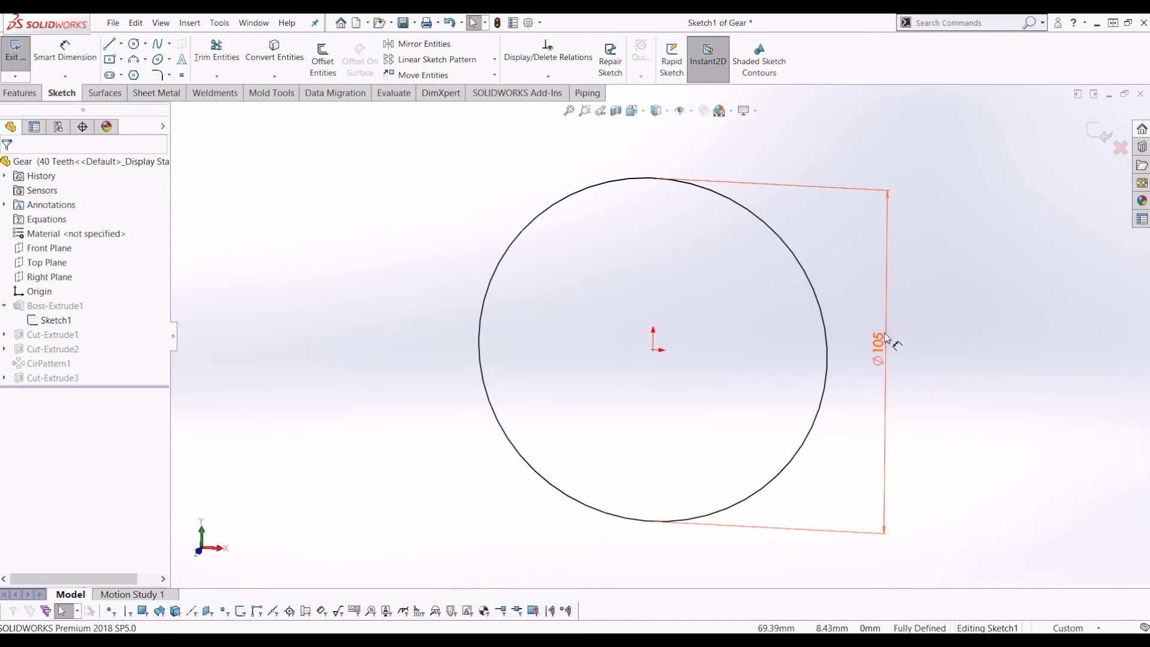
pyautogui.moveTo(886, 335)
pyautogui.mouseDown()
pyautogui.moveTo(886, 390)
pyautogui.moveTo(861, 347)
pyautogui.moveTo(774, 349)
pyautogui.moveTo(914, 358)
pyautogui.moveTo(889, 358)
pyautogui.mouseUp()
pyautogui.click(698, 269)
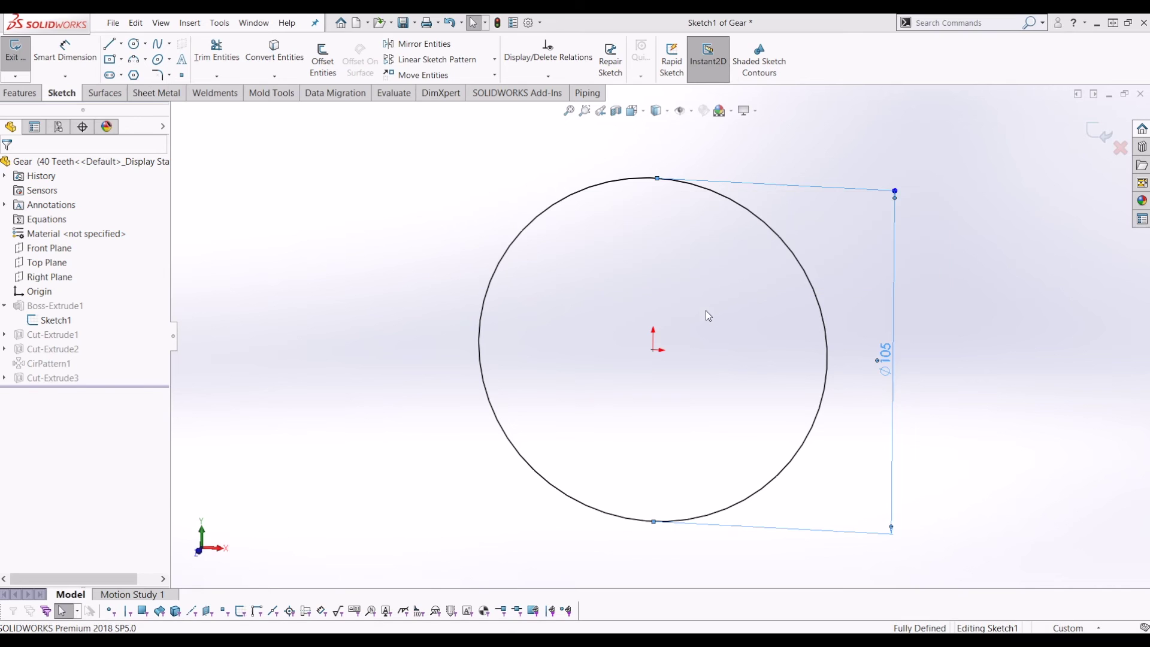
pyautogui.scroll(-2, 726, 298)
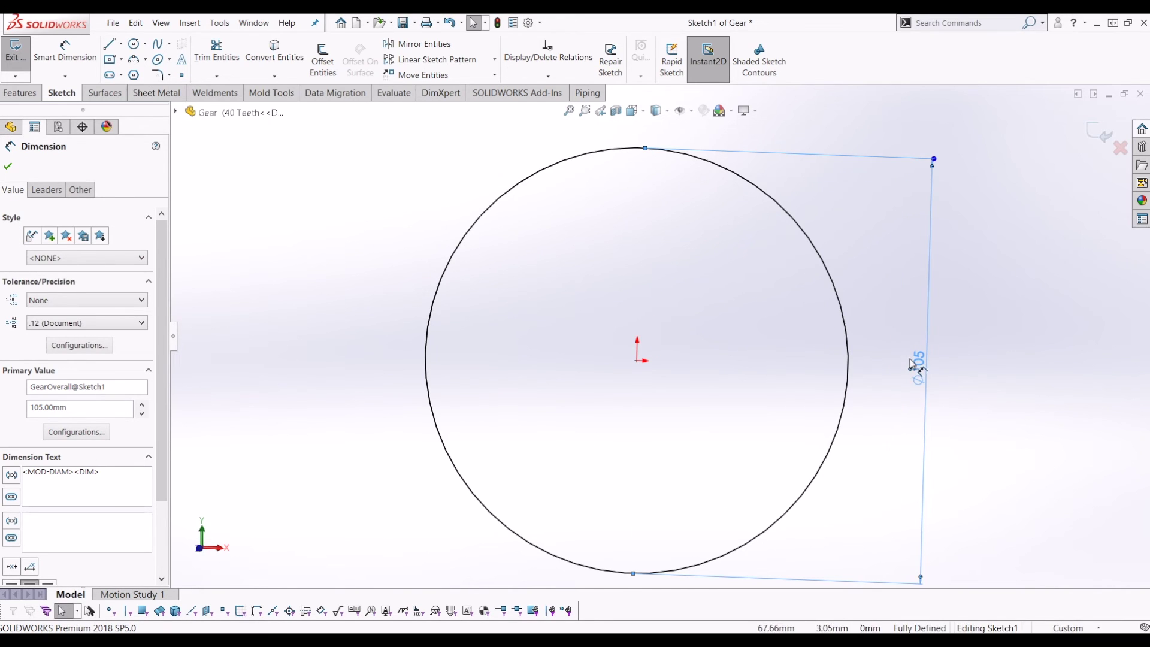
pyautogui.click(10, 168)
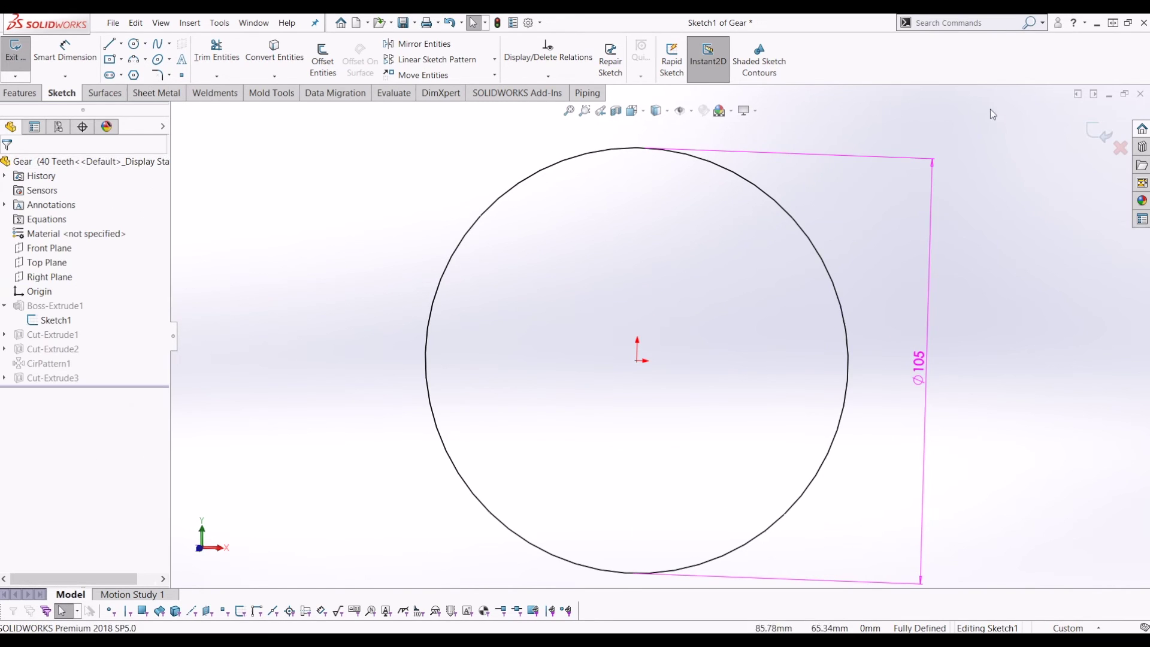
pyautogui.click(1101, 135)
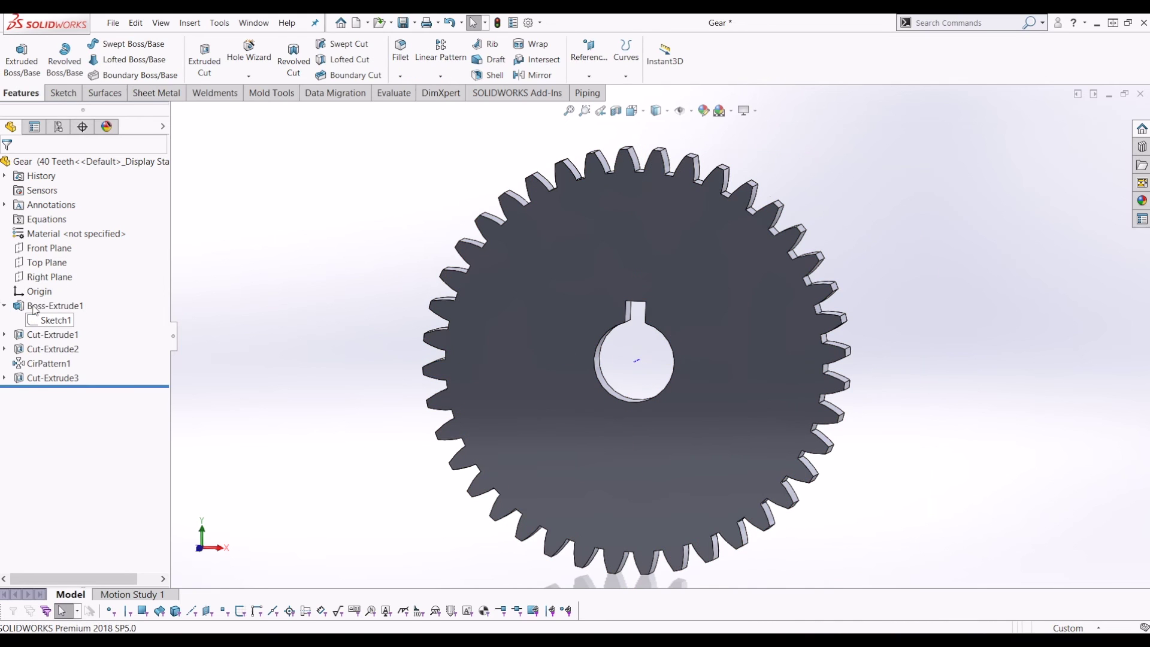
# Step: Open Sketch2 under Cut-Extrude1 for editing
pyautogui.click(16, 330)
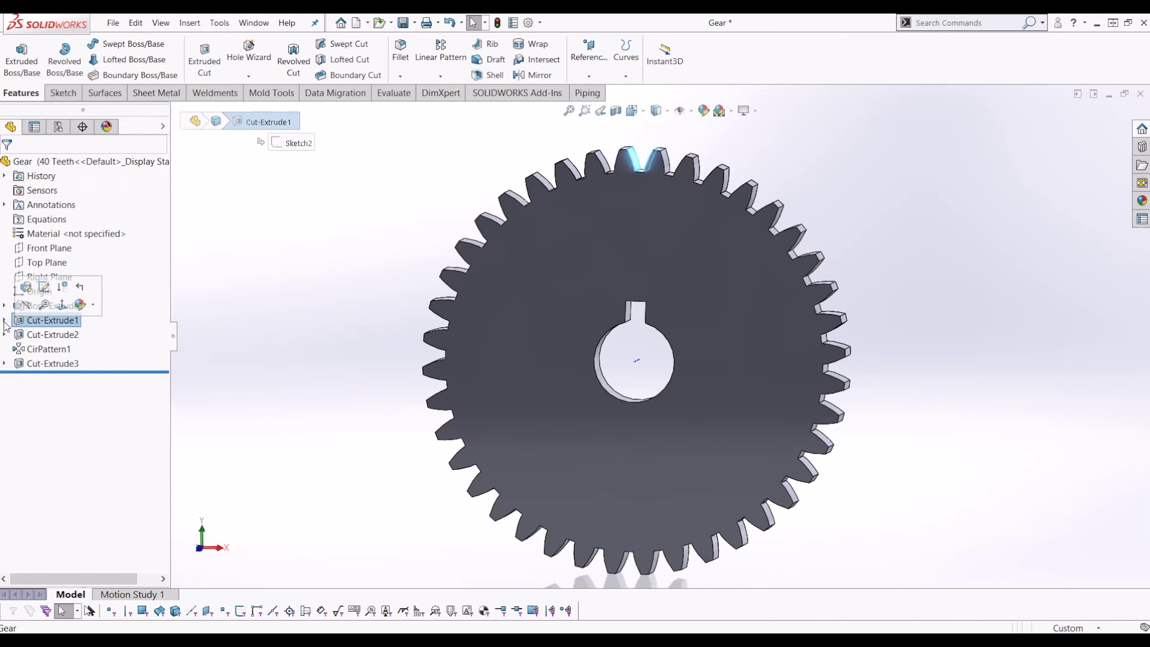
pyautogui.click(4, 320)
pyautogui.rightClick(36, 335)
pyautogui.click(44, 297)
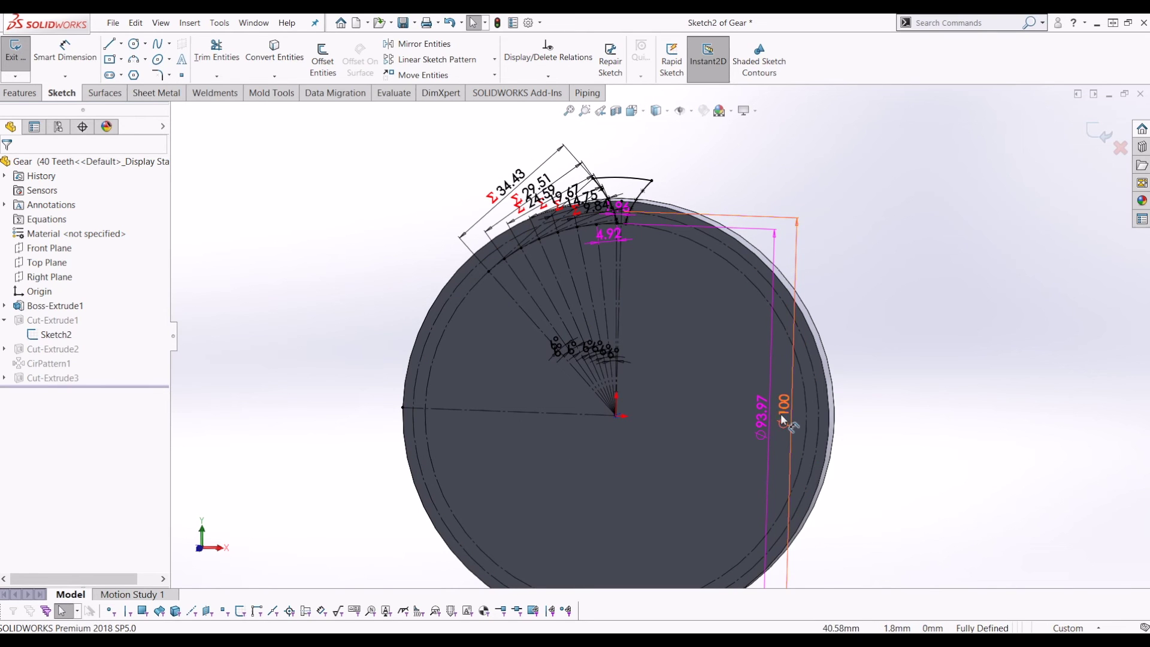
# Step: Move the ø100, ø93.97, 4.92 and 1.96 dimensions to clear spots and exit the sketch
pyautogui.moveTo(783, 413); pyautogui.dragTo(891, 394)
pyautogui.click(719, 275)
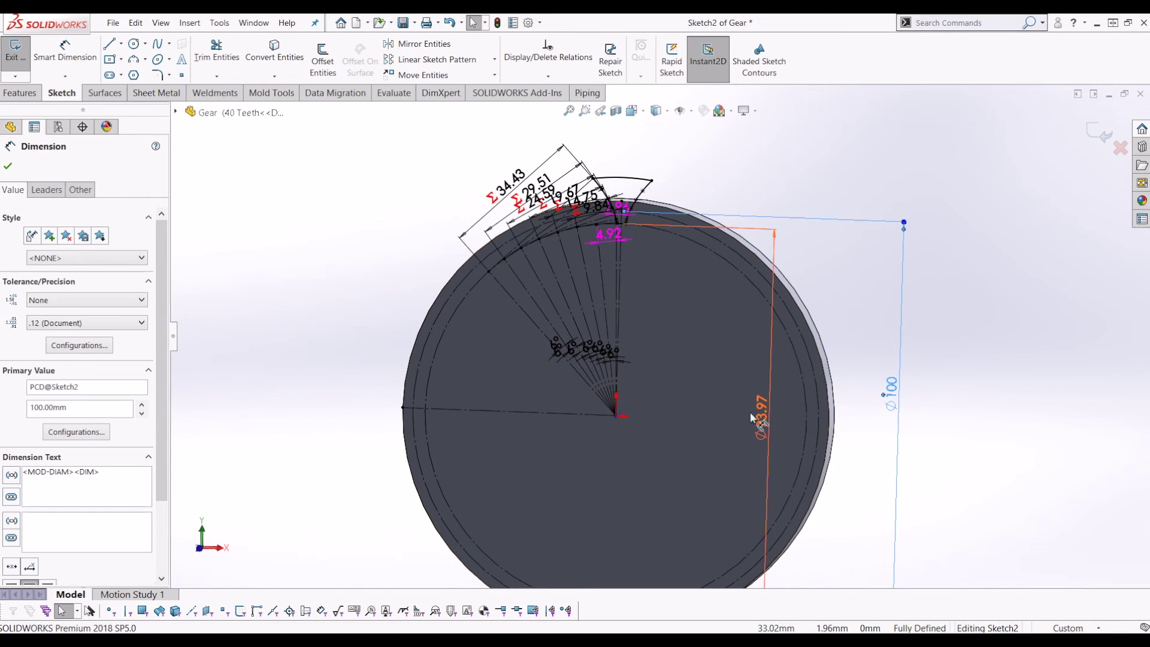
pyautogui.moveTo(760, 413); pyautogui.dragTo(861, 423)
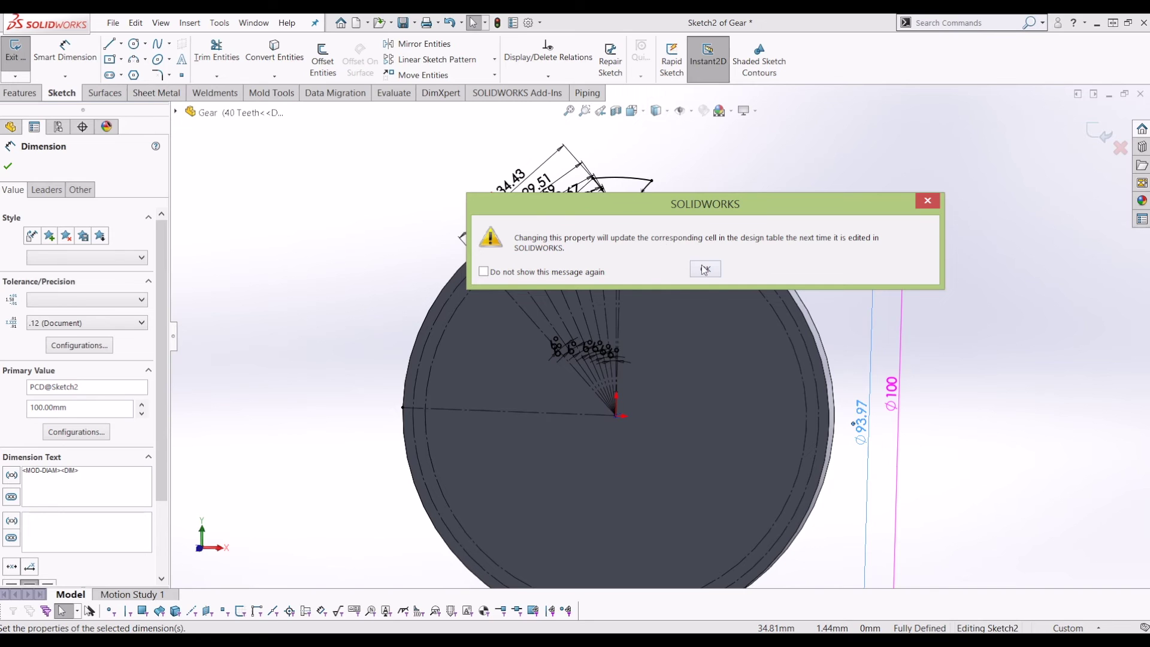
pyautogui.click(705, 269)
pyautogui.scroll(5, 590, 220)
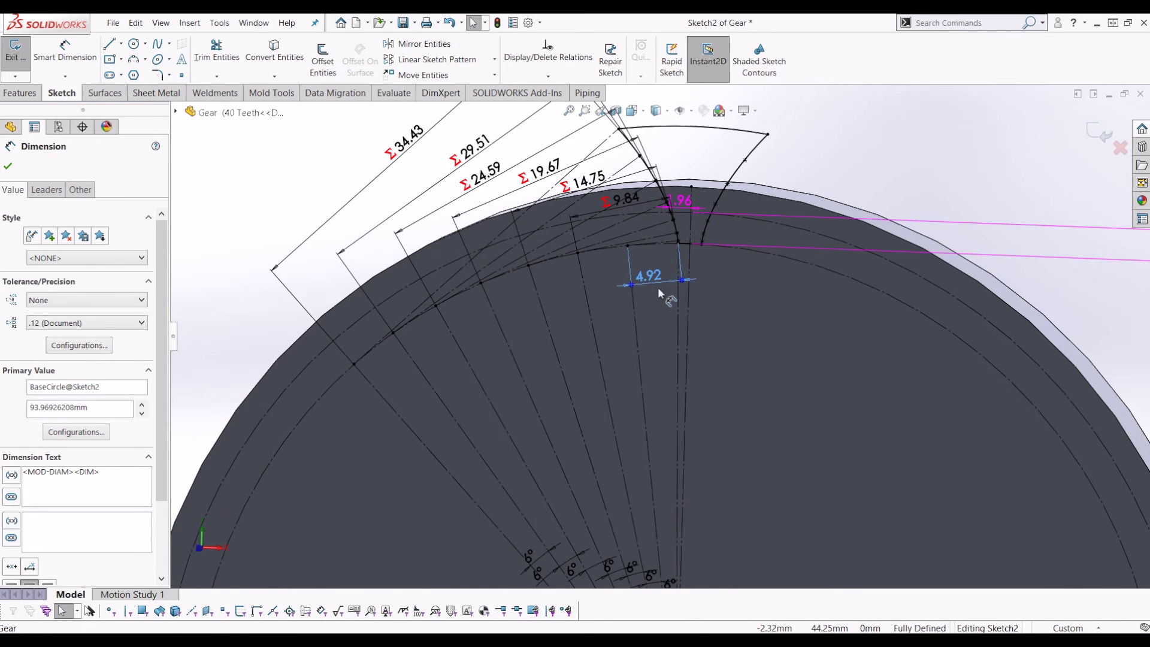
pyautogui.moveTo(659, 290); pyautogui.dragTo(732, 314)
pyautogui.click(705, 269)
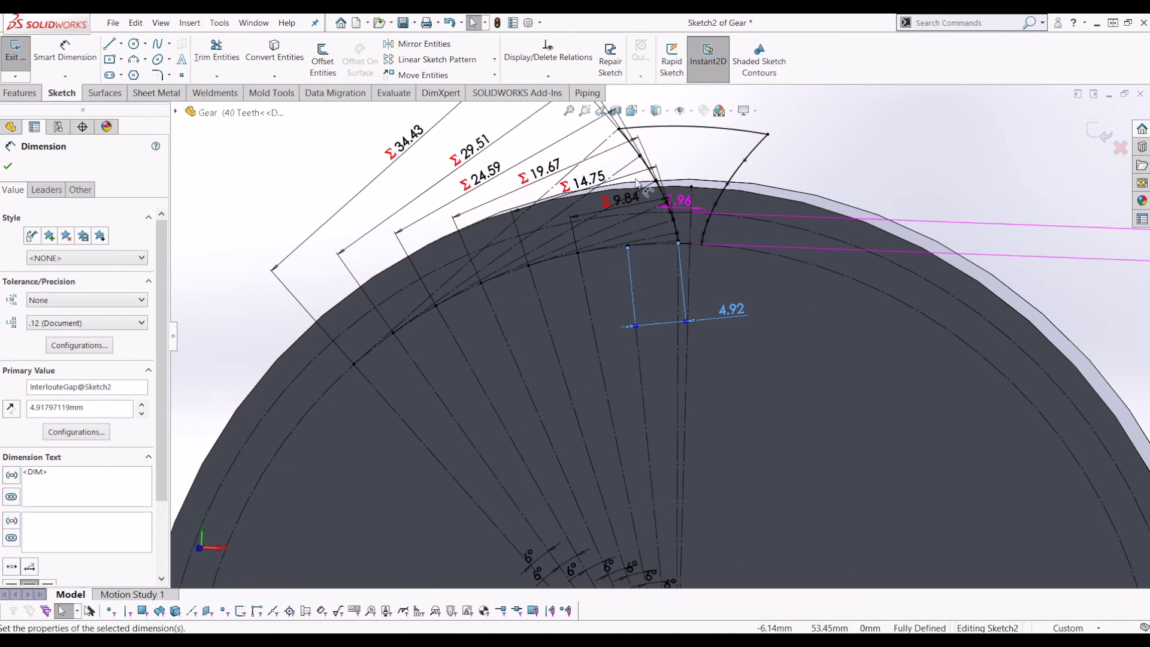
pyautogui.moveTo(681, 196); pyautogui.dragTo(699, 154)
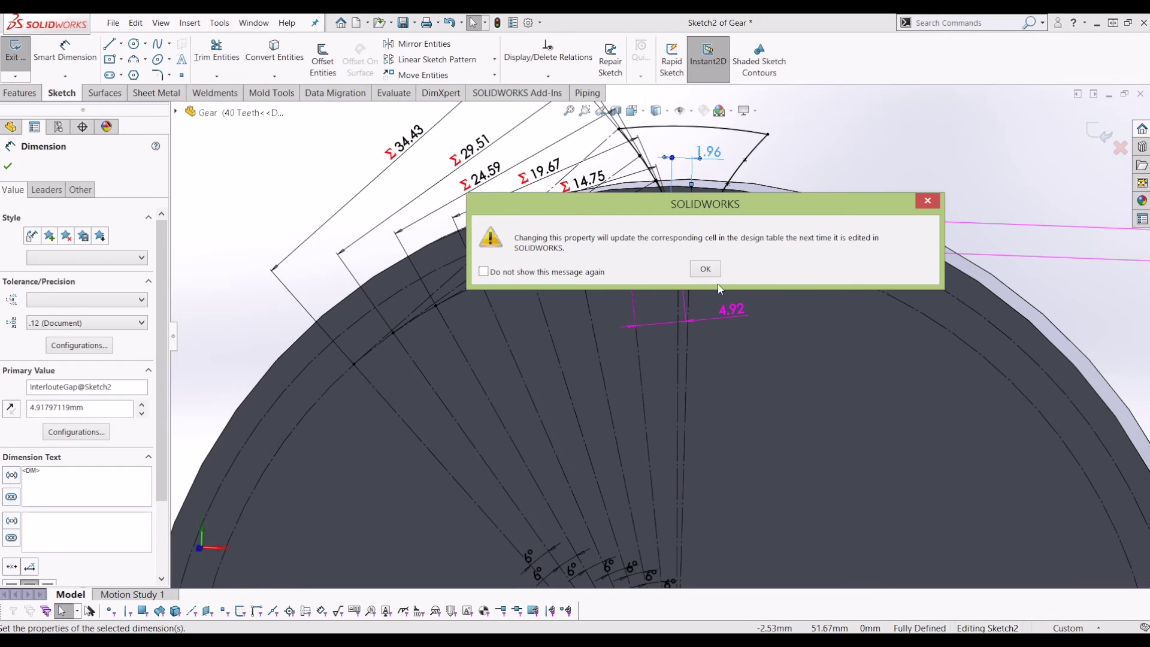
pyautogui.click(705, 269)
pyautogui.click(1107, 136)
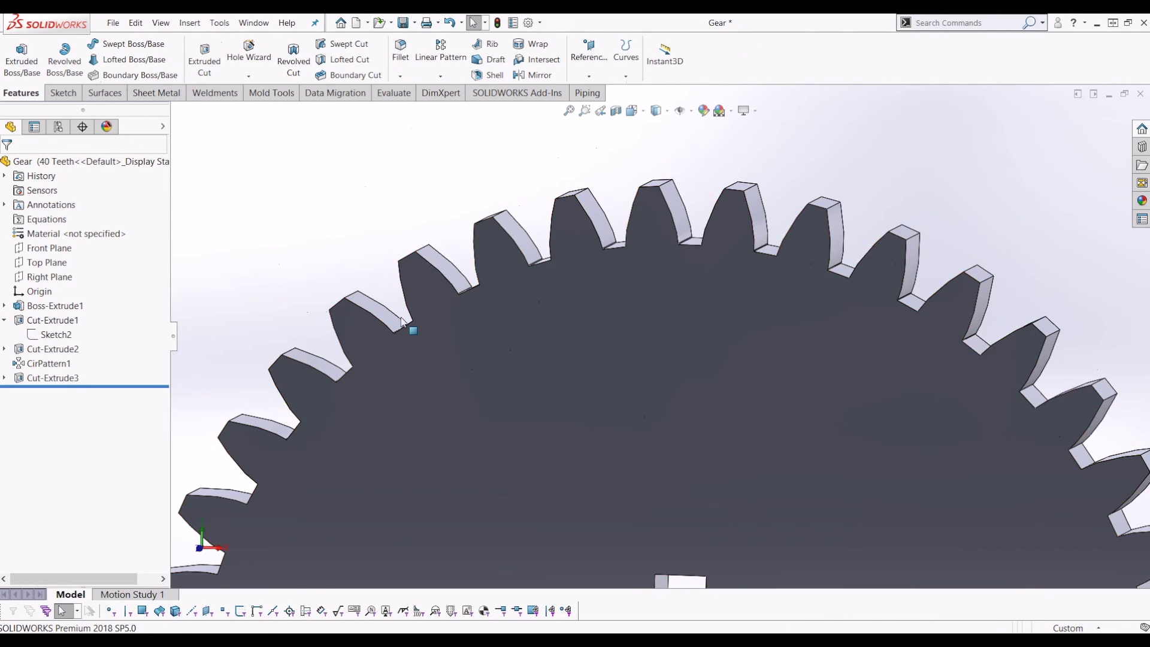
pyautogui.scroll(3, 411, 326)
pyautogui.click(58, 127)
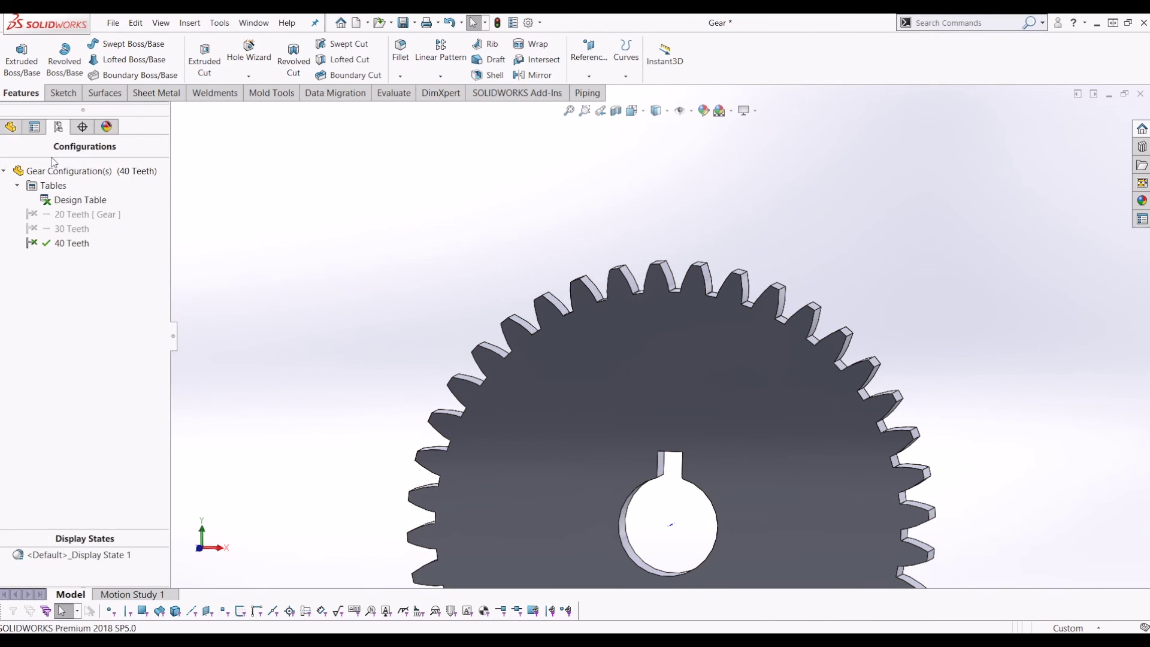
pyautogui.rightClick(70, 201)
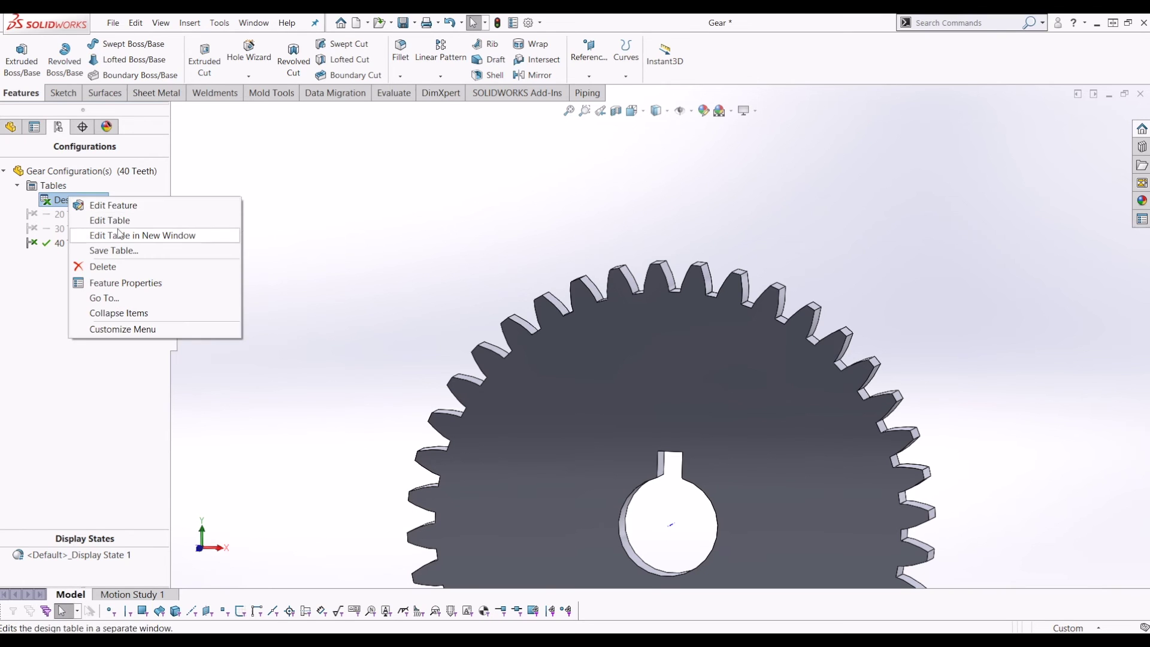
pyautogui.click(144, 234)
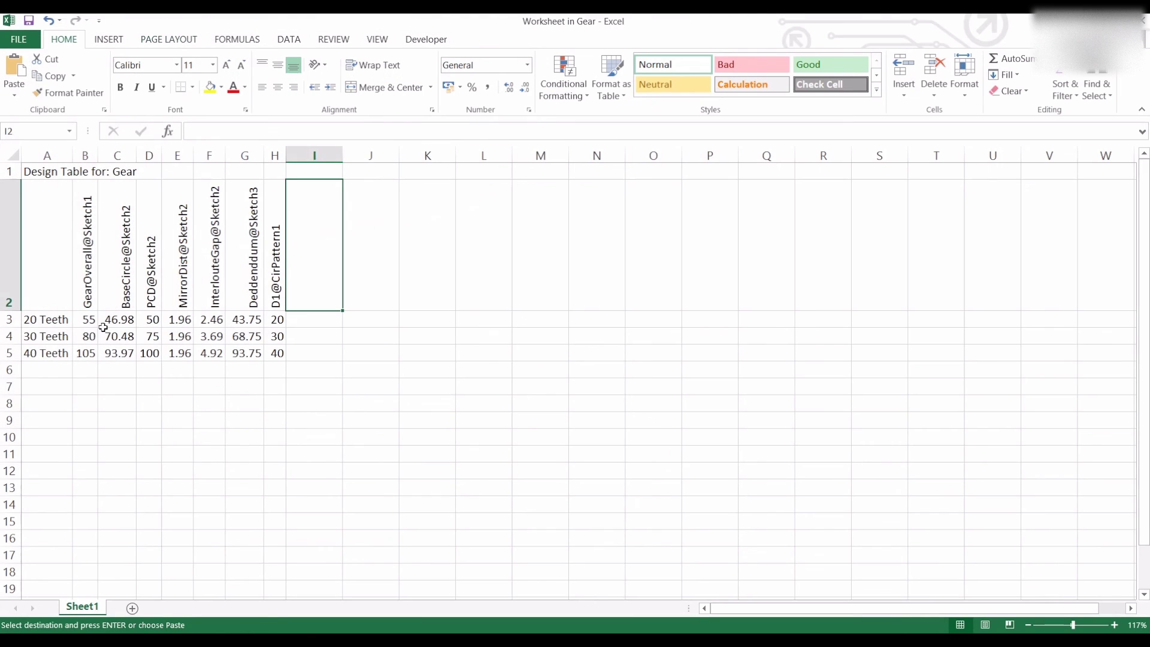
pyautogui.click(160, 407)
pyautogui.click(59, 367)
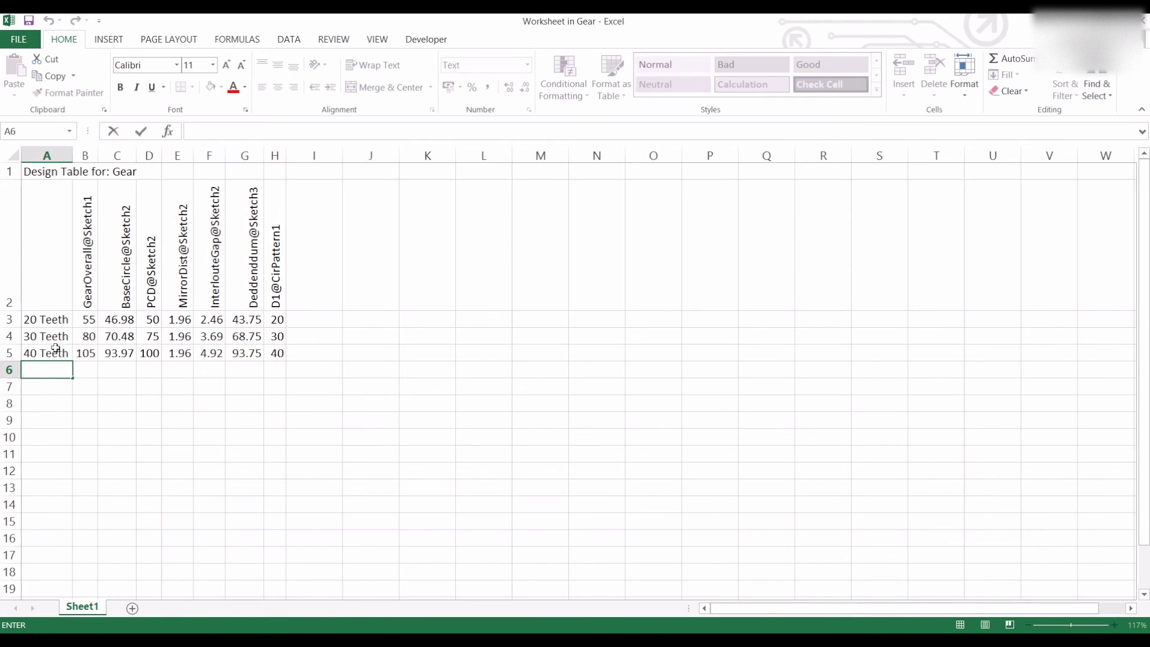
pyautogui.write('10')
pyautogui.moveTo(86, 366); pyautogui.dragTo(52, 370)
pyautogui.click(53, 371)
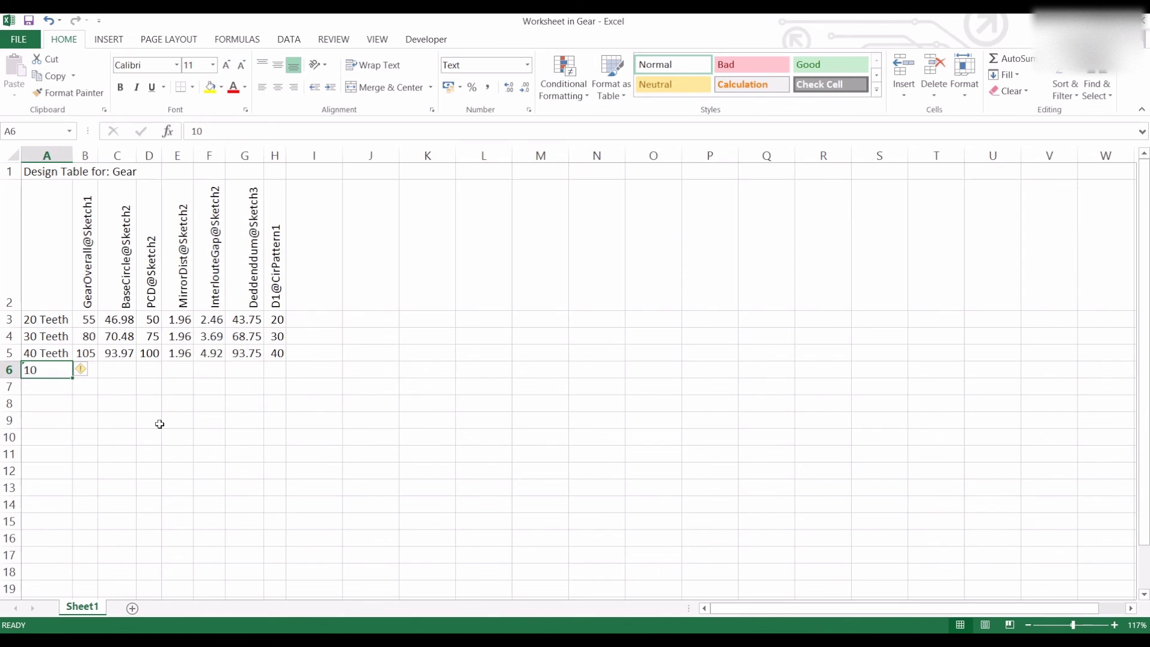
pyautogui.press('Delete')
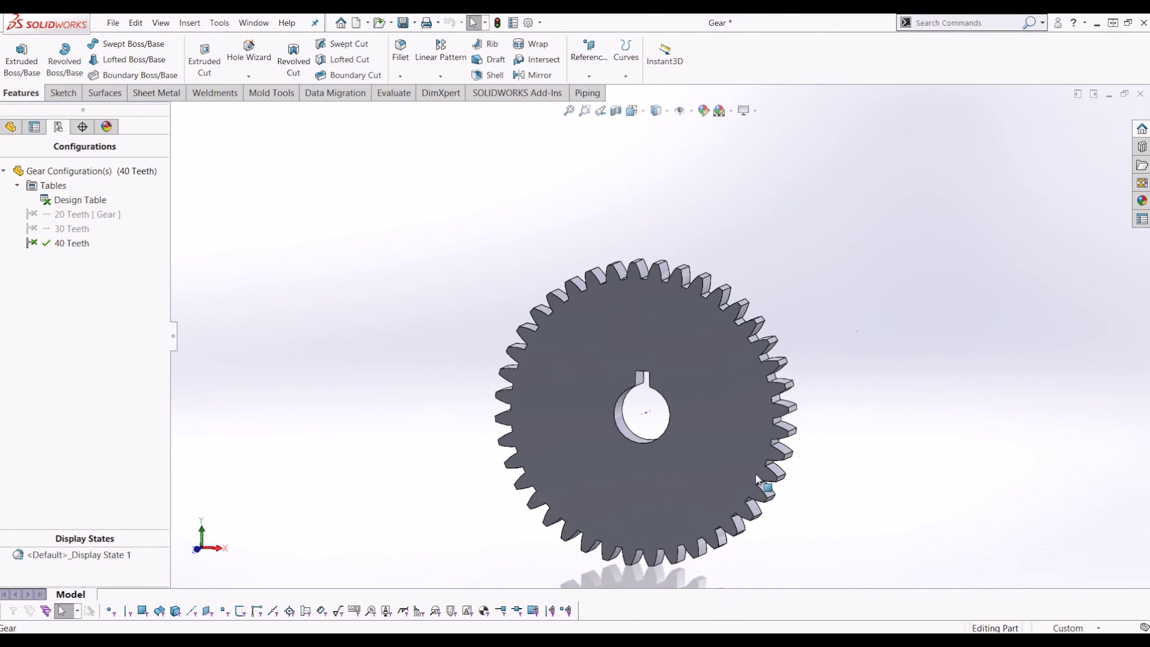
# Step: Double-click 20 Teeth in the ConfigurationManager and orbit the rebuilt 20-tooth gear
pyautogui.moveTo(745, 437); pyautogui.dragTo(533, 311, button='middle')
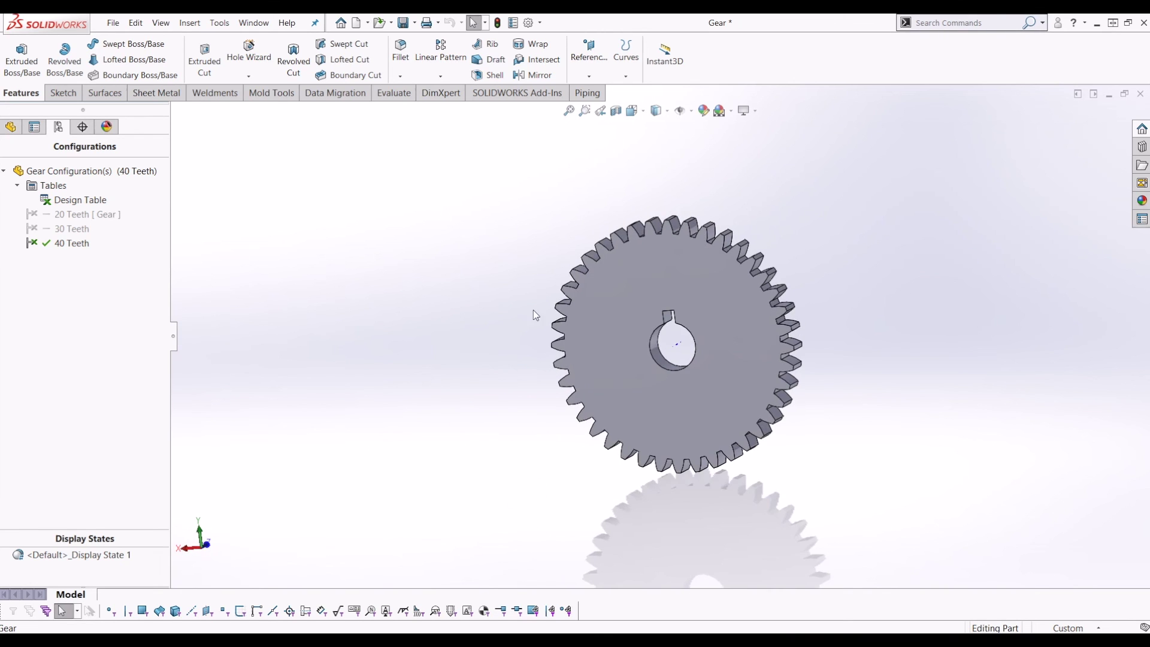
pyautogui.scroll(-5, 648, 353)
pyautogui.moveTo(642, 322); pyautogui.dragTo(544, 359, button='middle')
pyautogui.moveTo(454, 242); pyautogui.dragTo(470, 264, button='middle')
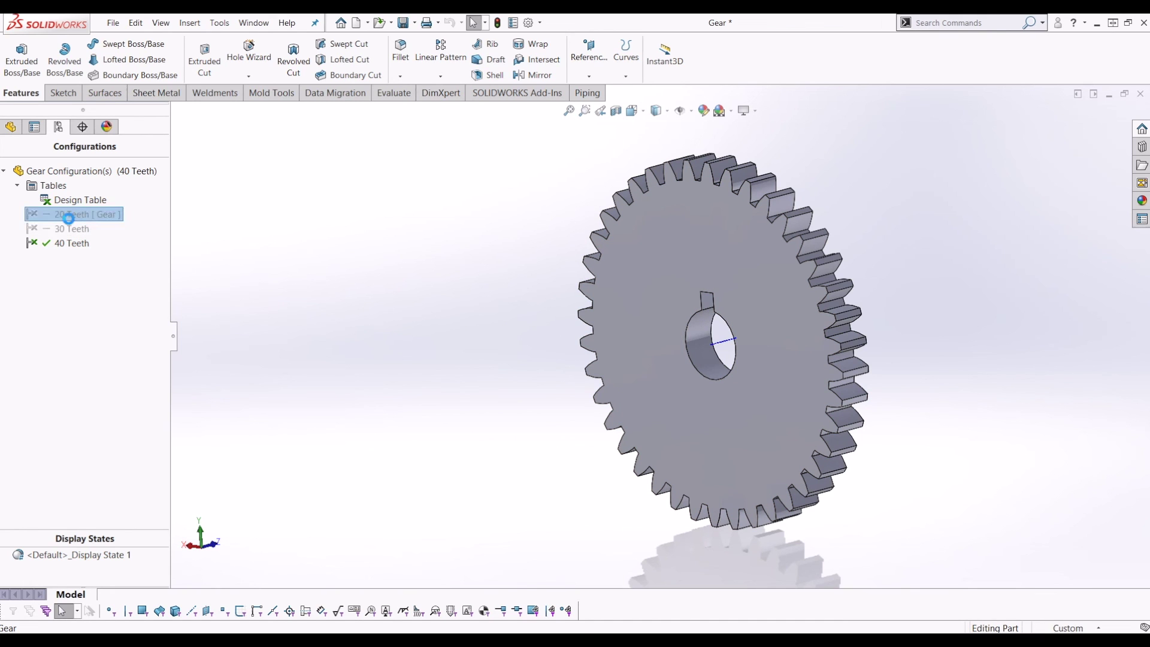
pyautogui.doubleClick(72, 214)
pyautogui.moveTo(692, 303); pyautogui.dragTo(460, 332, button='middle')
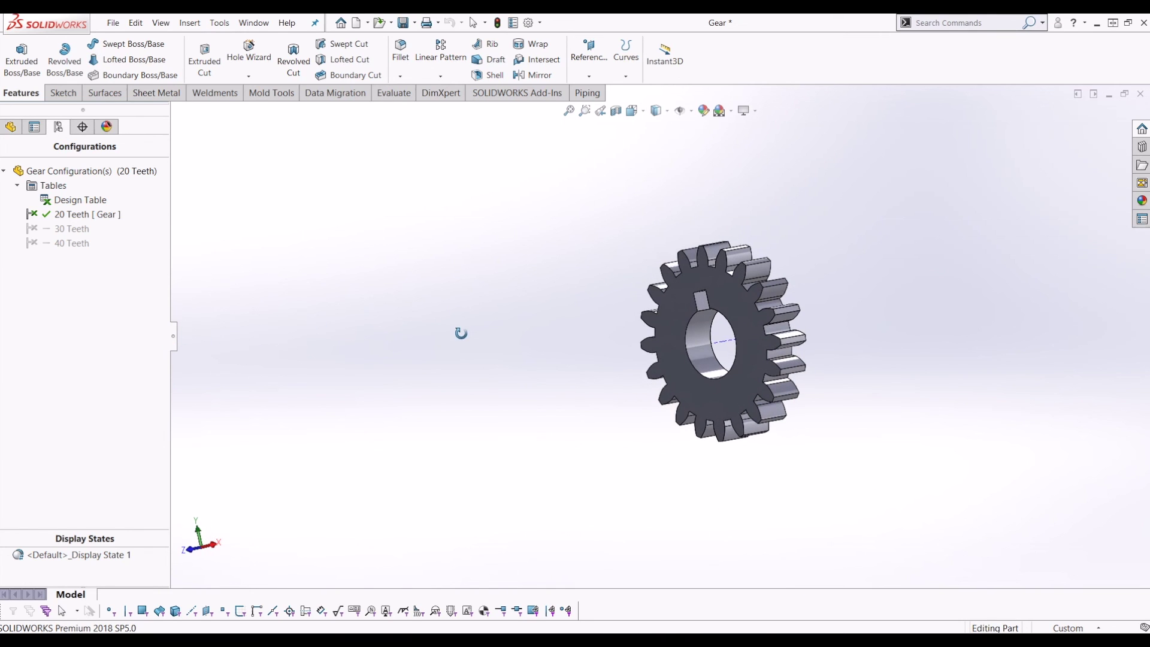